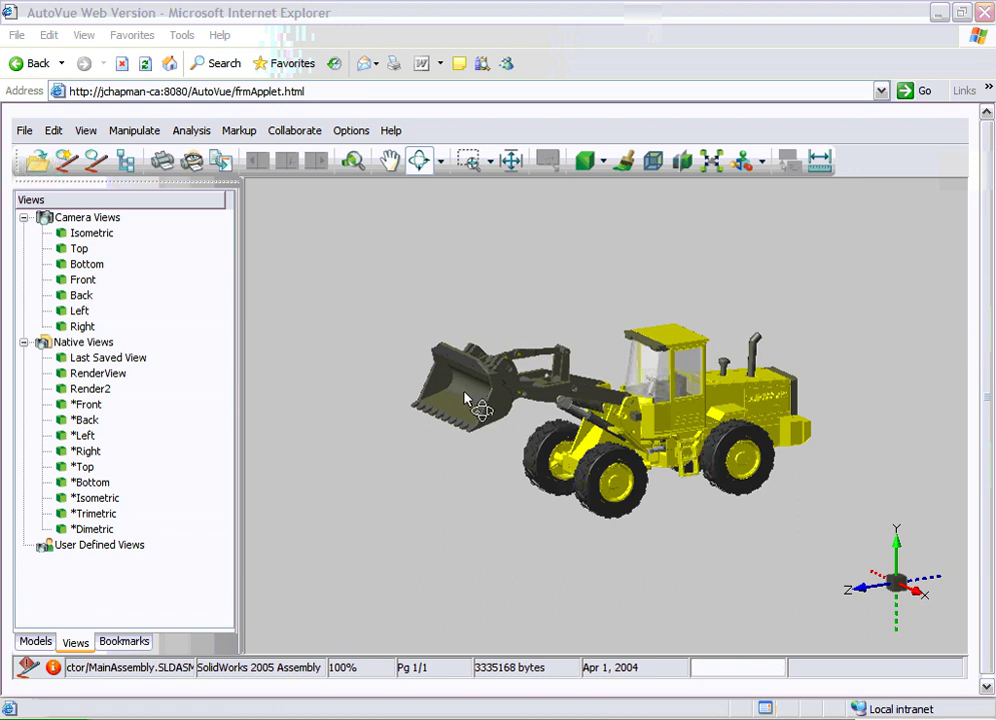
Orbit the loader slightly and zoom in close on the cab
mouse_move(593, 420)
left_mouse_down()
mouse_move(830, 409)
mouse_move(690, 418)
mouse_move(299, 508)
left_mouse_up()
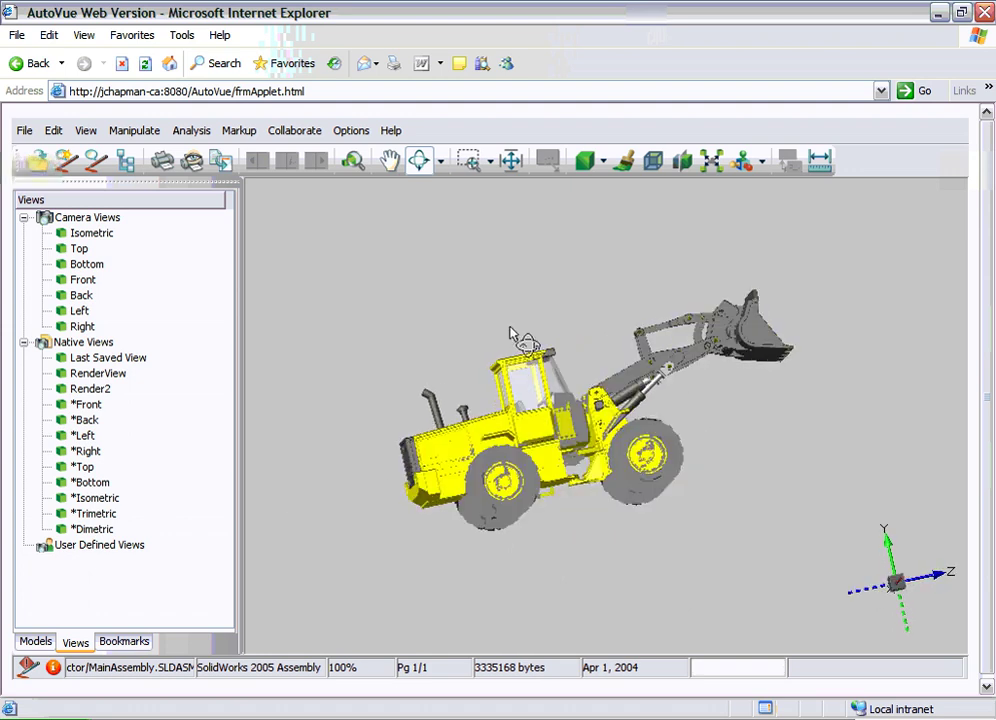
scroll(474, 306, "up", 3)
scroll(482, 326, "up", 4)
scroll(485, 335, "up", 3)
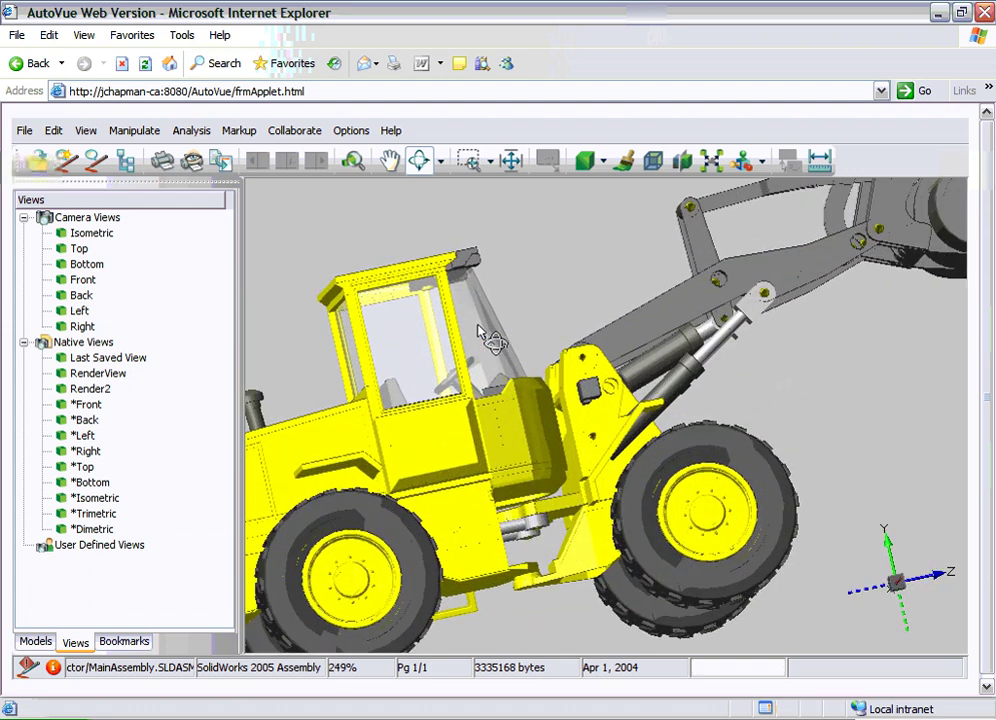
scroll(540, 350, "up", 2)
scroll(629, 371, "up", 1)
scroll(613, 360, "up", 1)
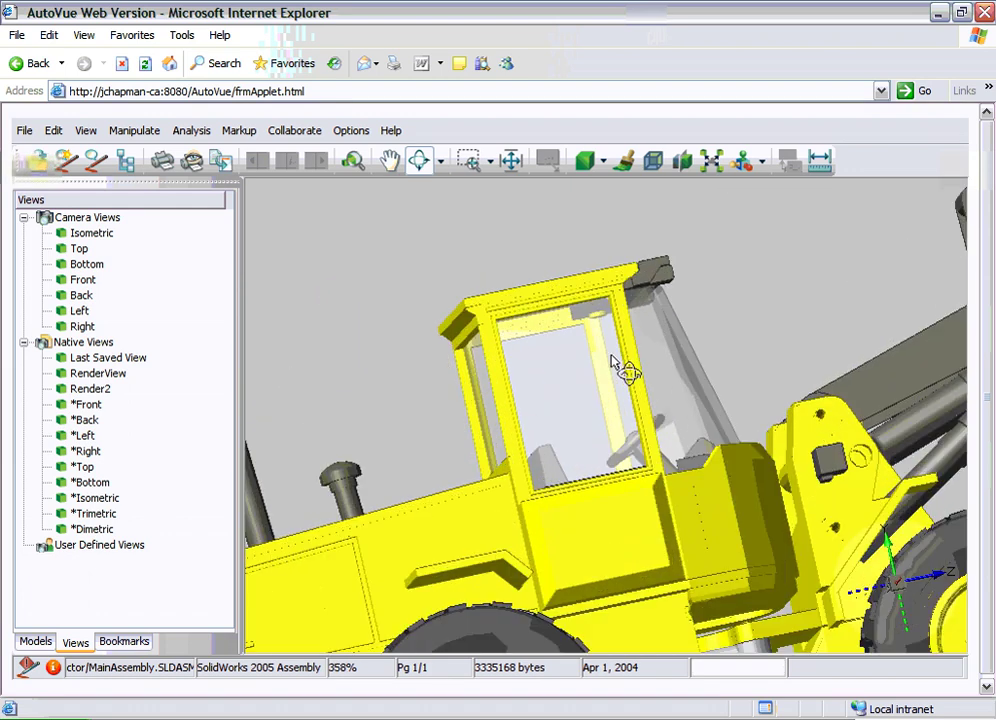
scroll(613, 362, "up", 2)
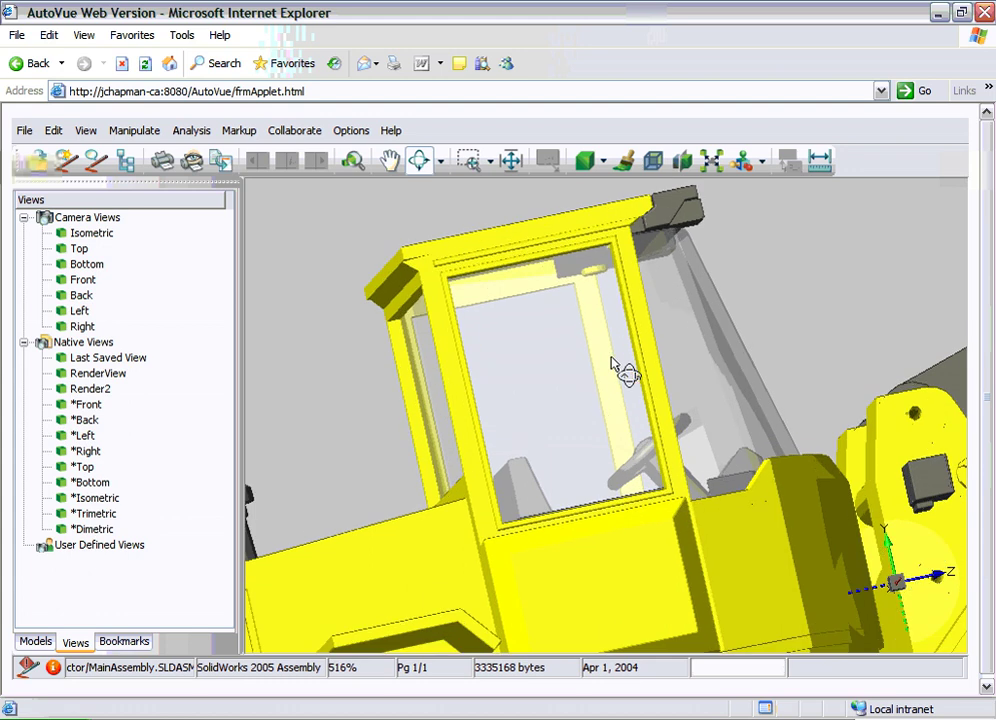
Zoom to fit the whole loader, then switch to the Top camera view
right_click(289, 298)
left_click(325, 310)
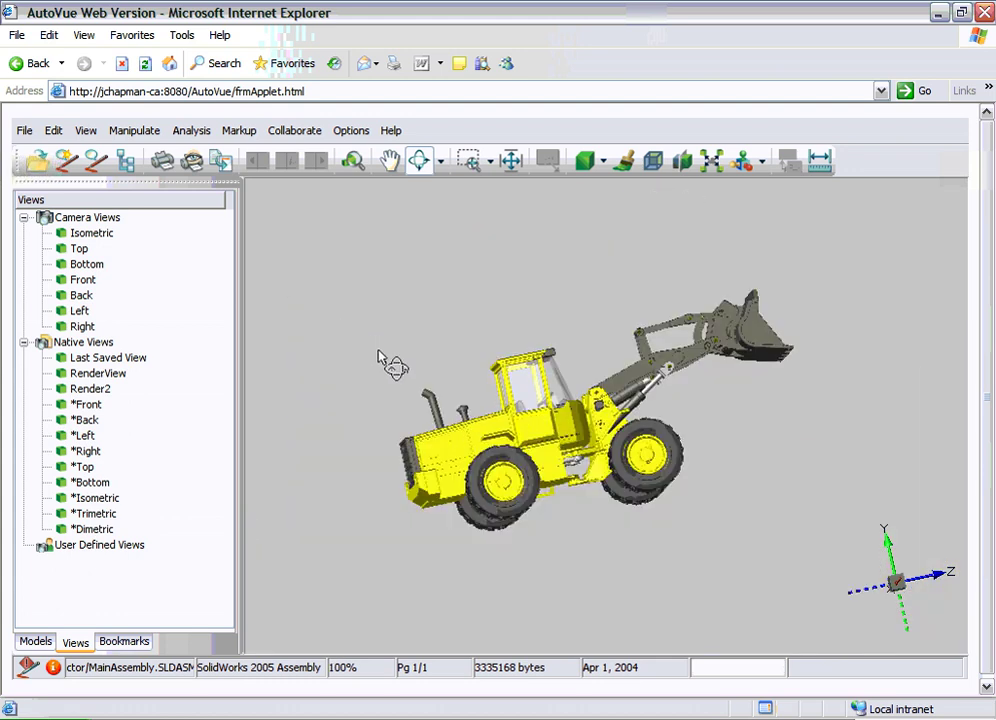
left_click(75, 249)
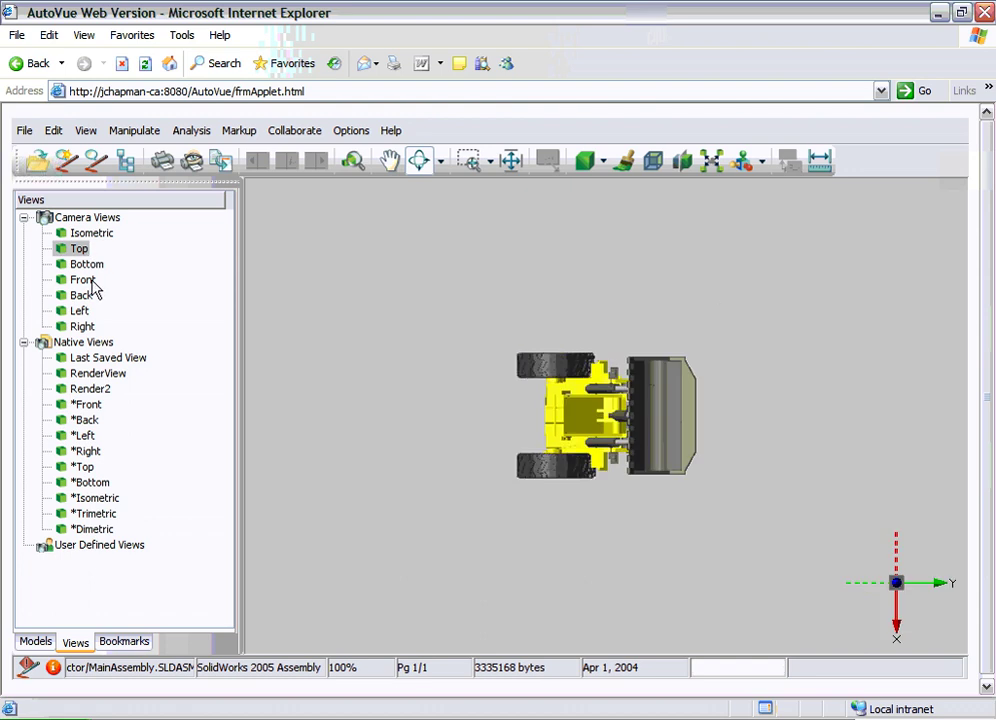
Step through the Front, Render2, RenderView and Last Saved View views
left_click(87, 286)
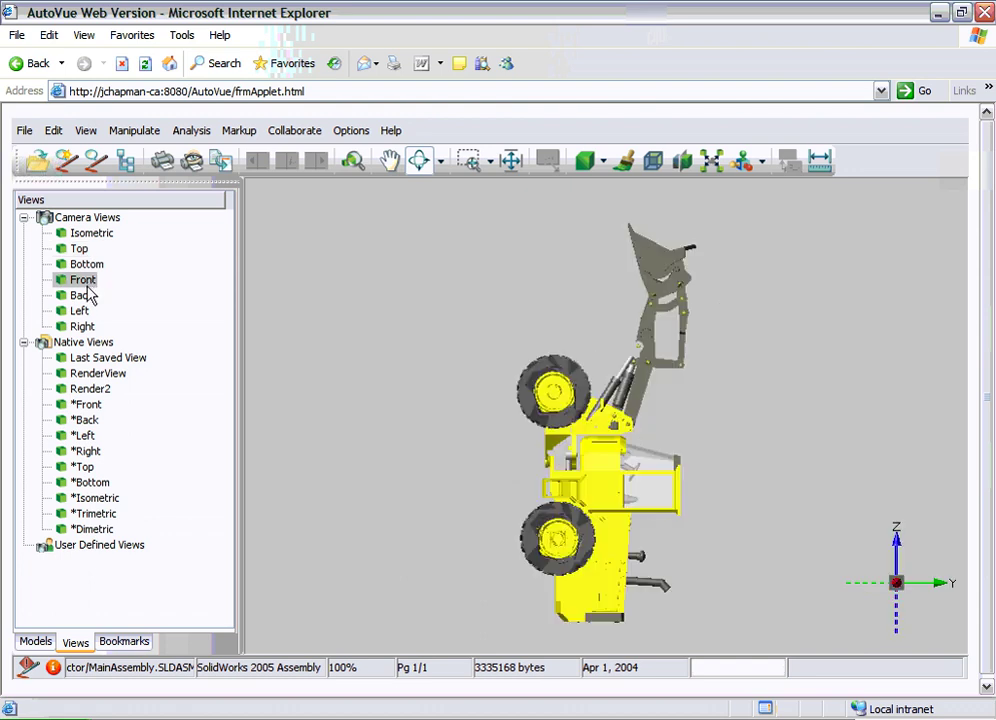
left_click(90, 389)
left_click(98, 373)
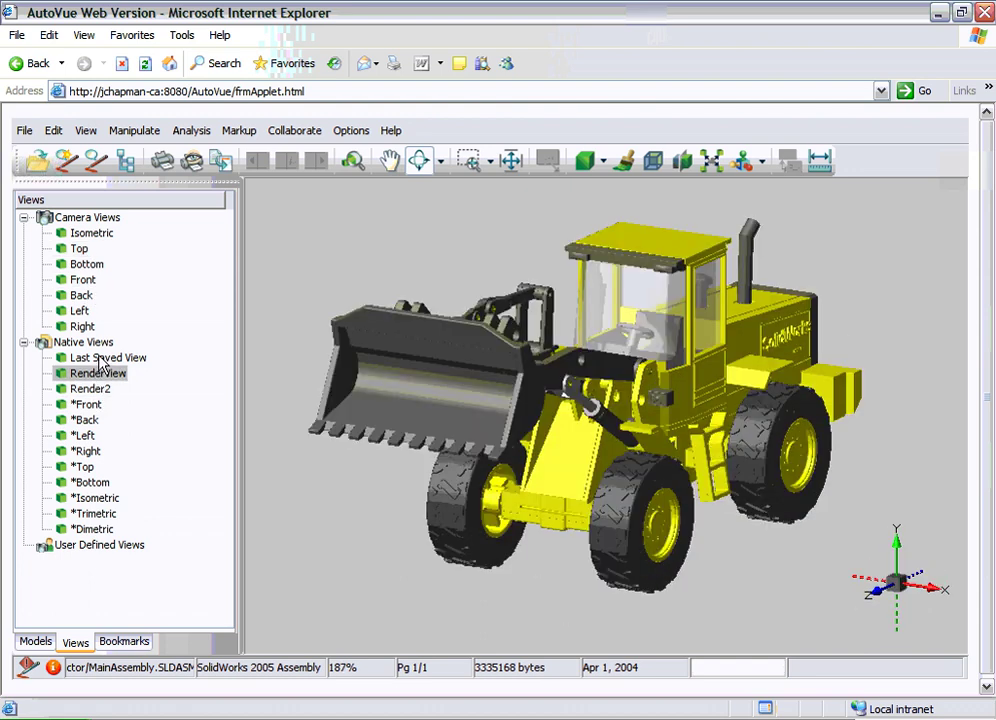
left_click(101, 358)
Add a user-defined view named 'Initial View' from the current orientation
left_click(90, 545)
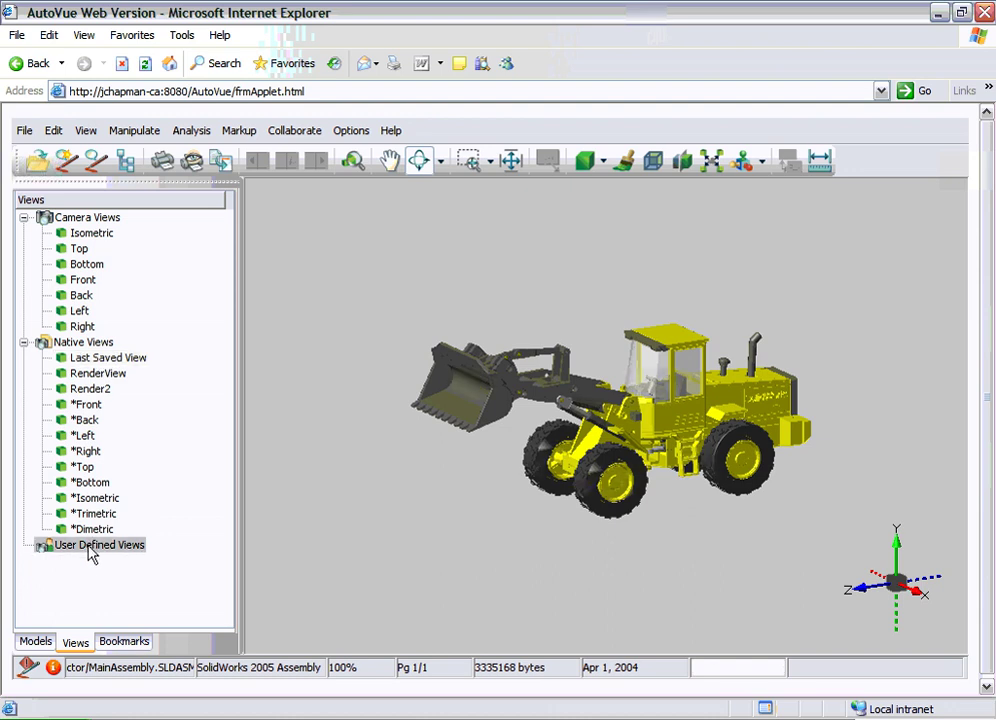
right_click(90, 549)
left_click(133, 561)
type("Initial View")
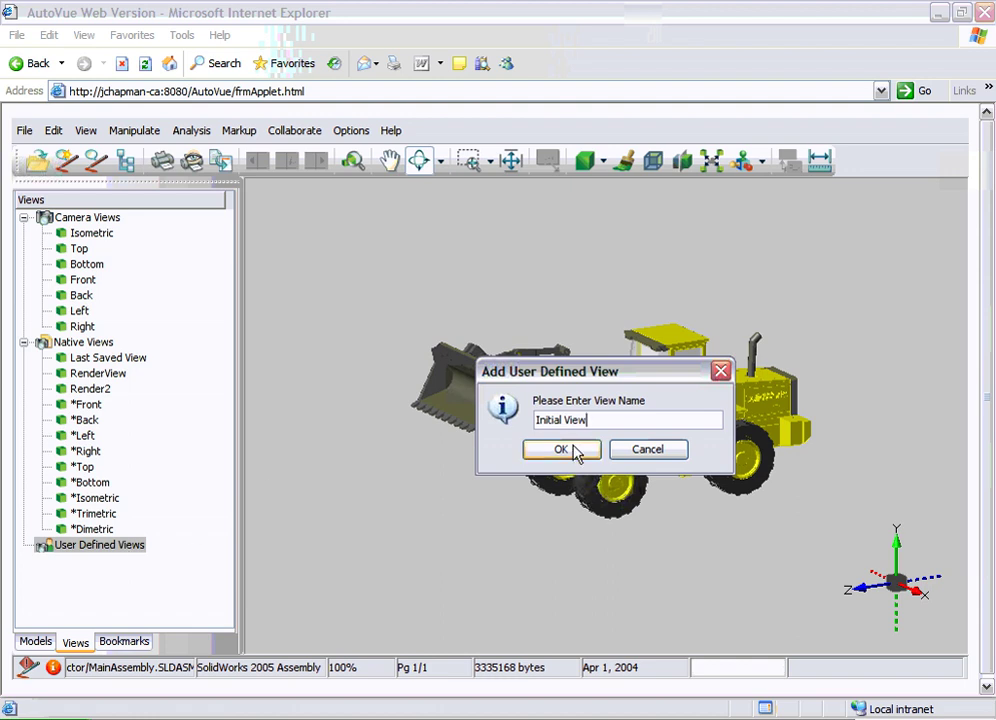
left_click(568, 451)
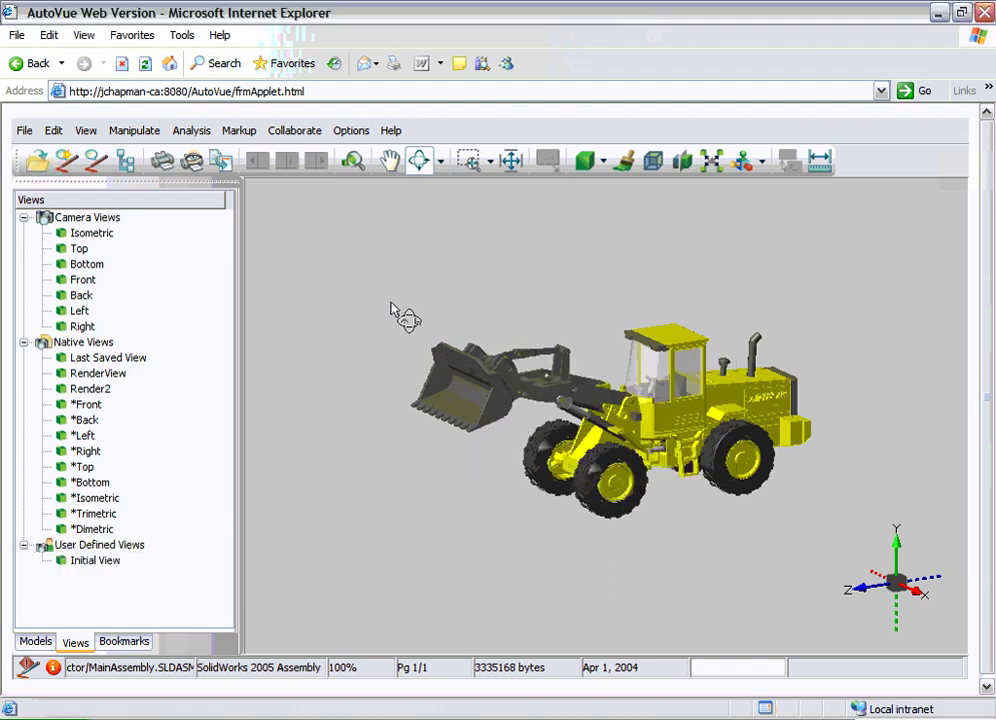
Show the component tree and toggle the shovel's visibility off and on twice
left_click(37, 642)
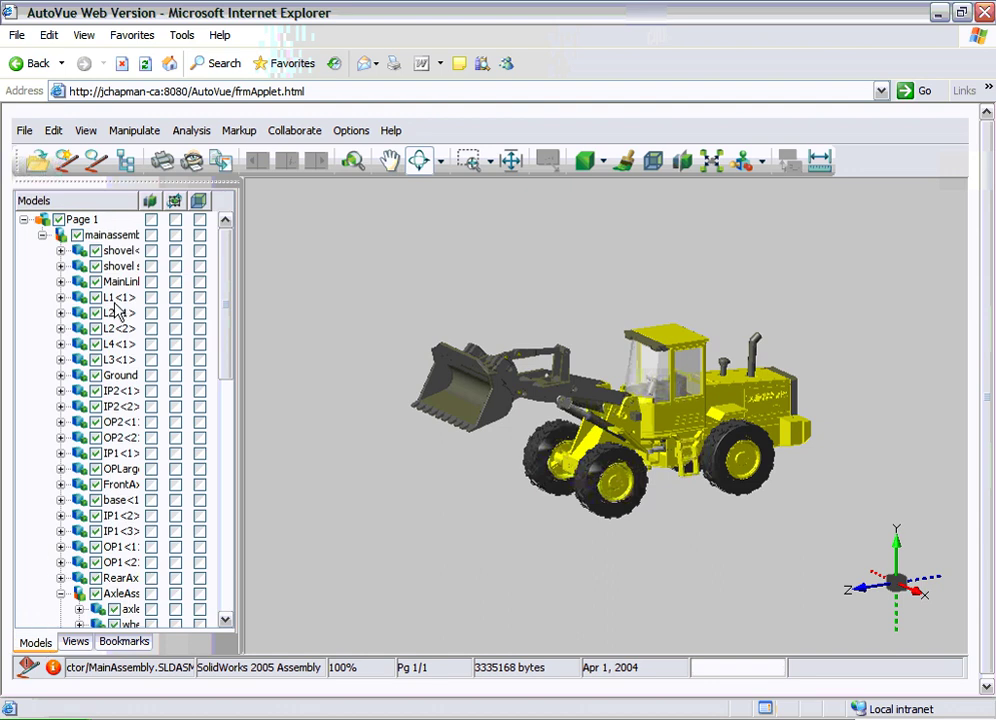
left_click(124, 254)
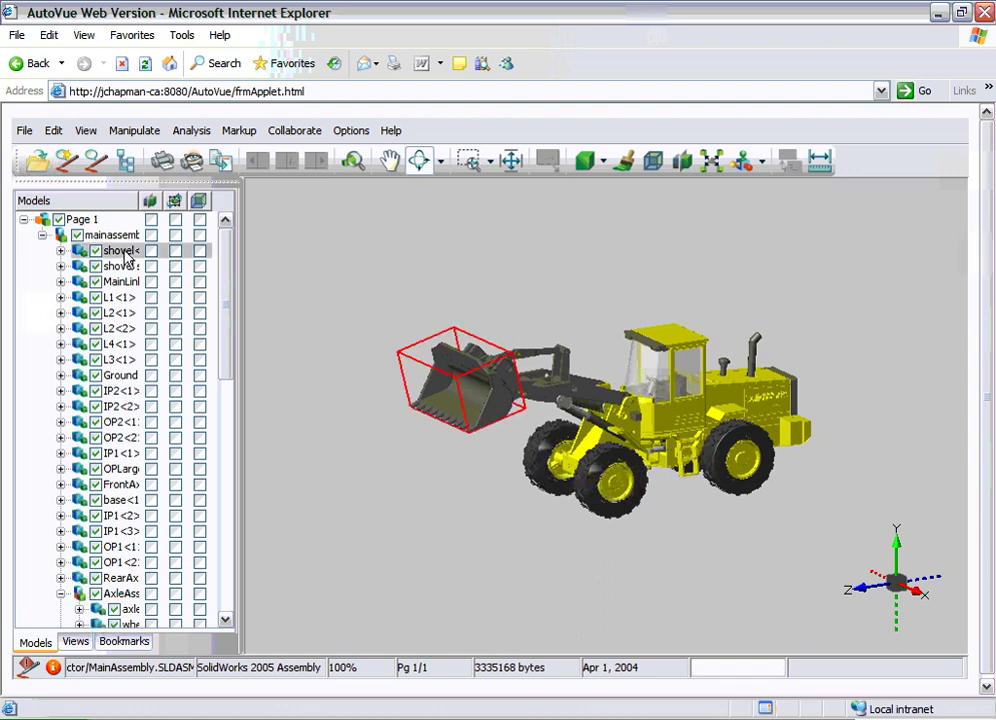
left_click(96, 251)
left_click(96, 251)
left_click(96, 251)
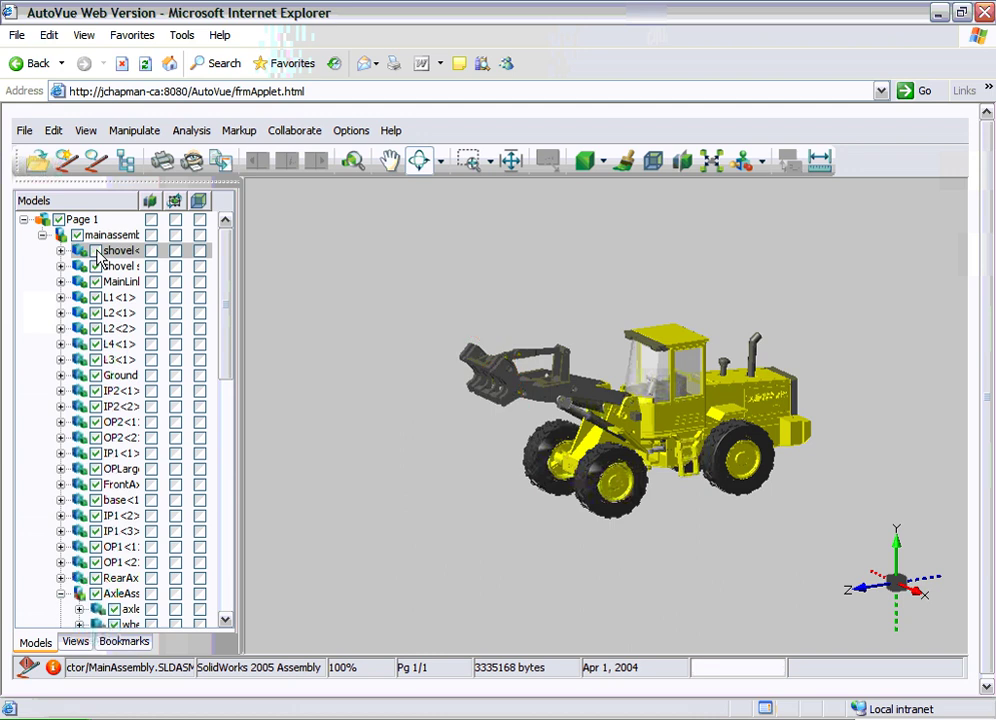
left_click(96, 251)
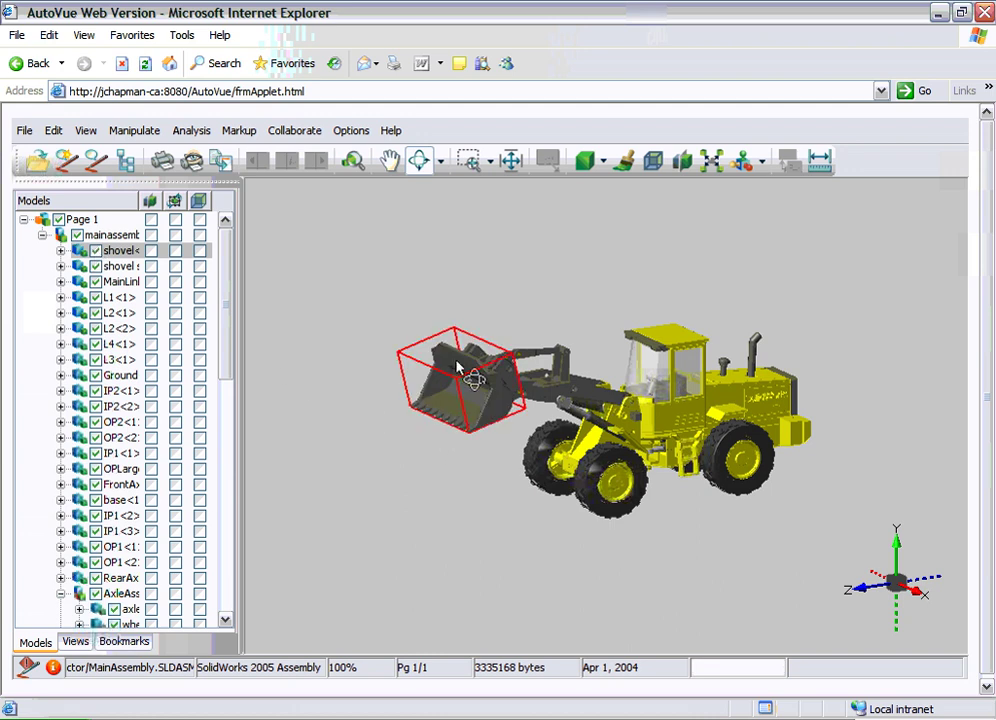
Move, rotate and shrink the shovel, reset it, then select the front tyre
left_click(741, 160)
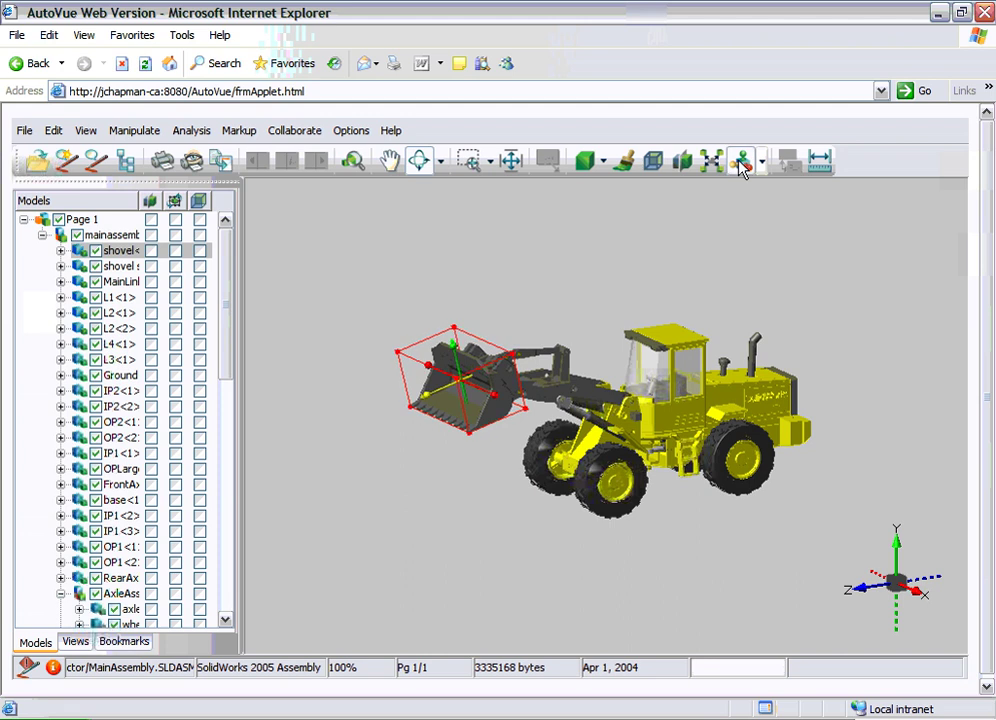
left_click_drag(422, 405, 322, 409)
mouse_move(383, 390)
left_mouse_down()
mouse_move(378, 344)
mouse_move(472, 331)
left_mouse_up()
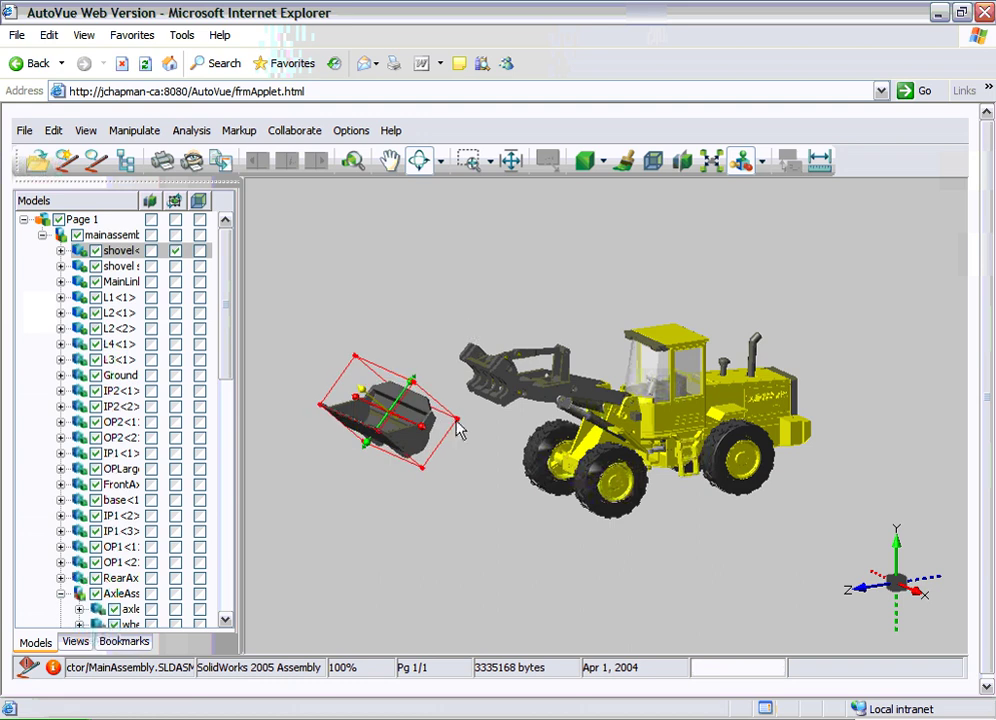
mouse_move(457, 430)
left_mouse_down()
mouse_move(427, 429)
mouse_move(421, 414)
left_mouse_up()
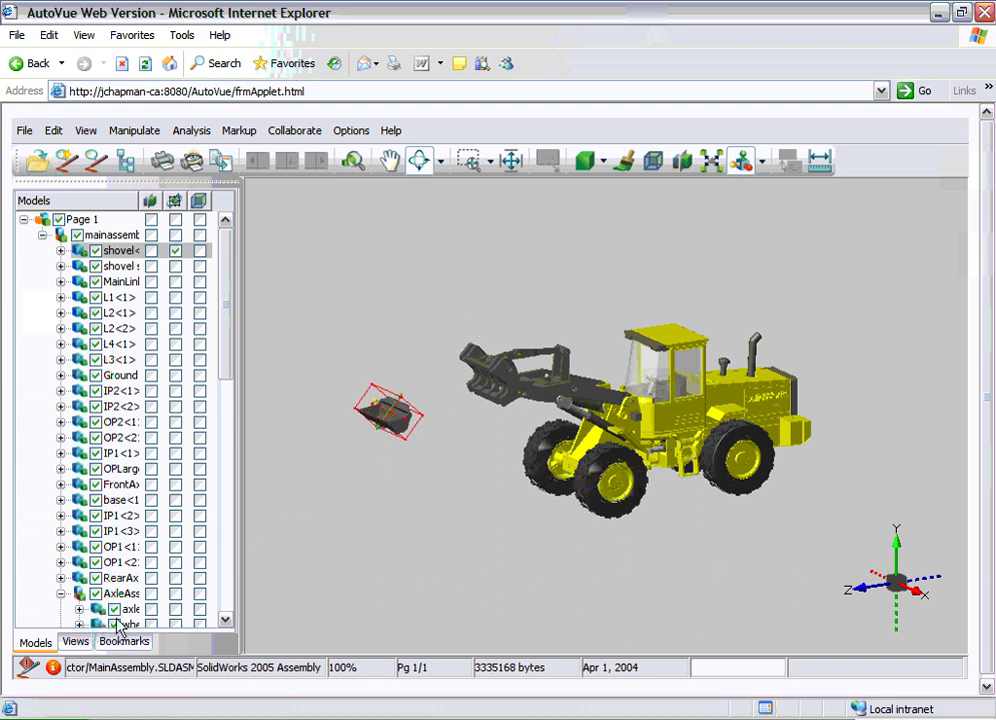
left_click(176, 251)
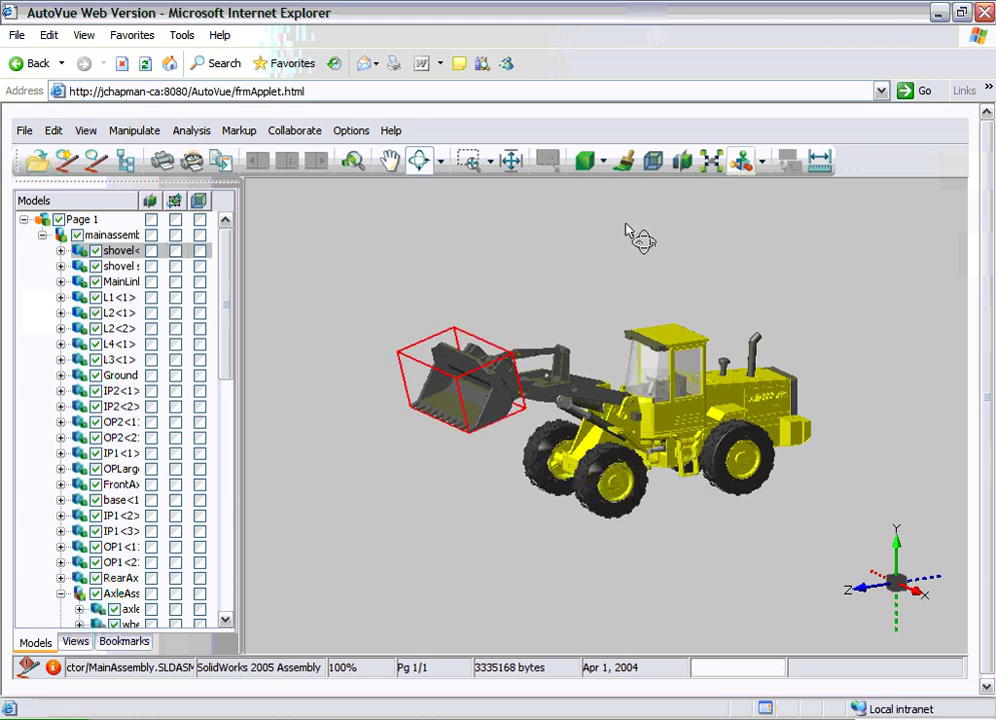
left_click(596, 233)
left_click(600, 466)
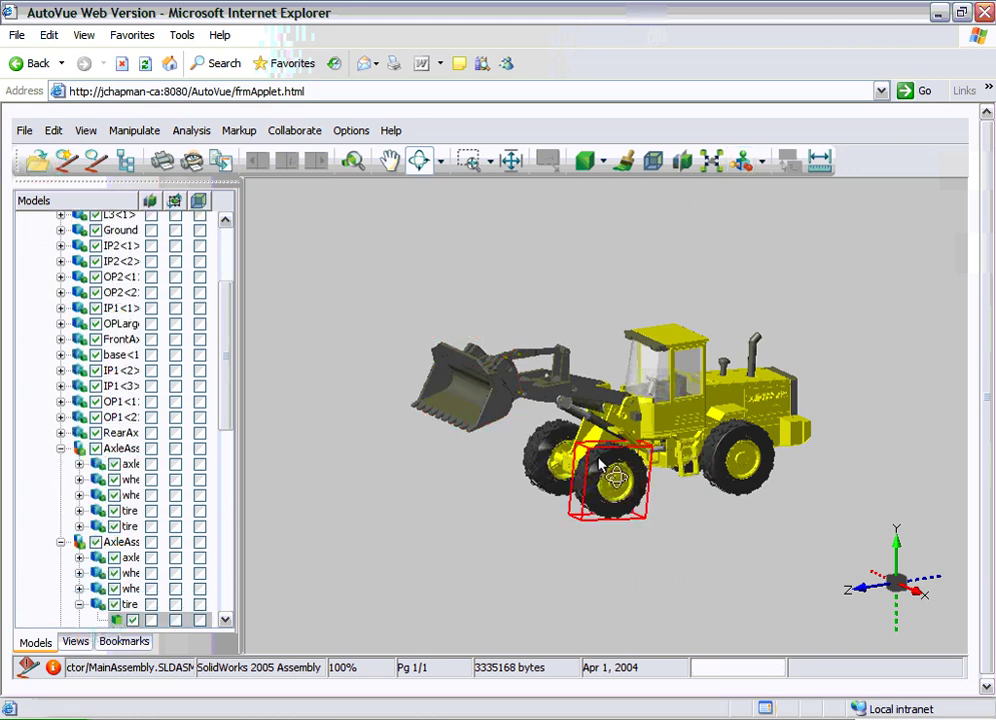
Select all tyres identical to the front tyre and orbit the loader
right_click(600, 466)
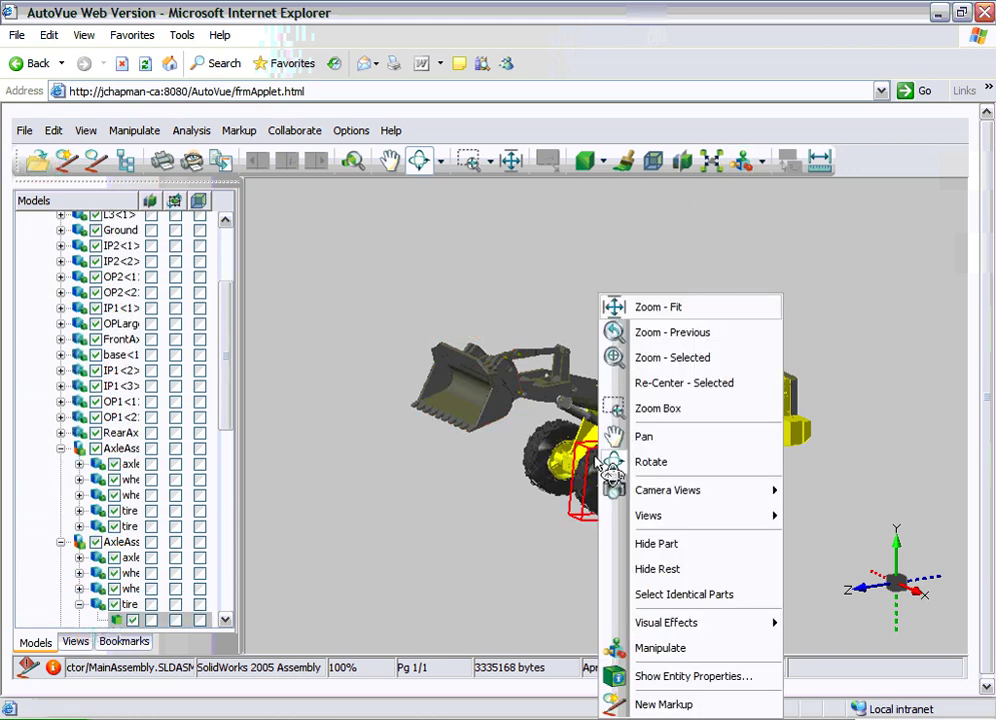
left_click(662, 596)
mouse_move(430, 529)
left_mouse_down()
mouse_move(822, 573)
mouse_move(800, 551)
left_mouse_up()
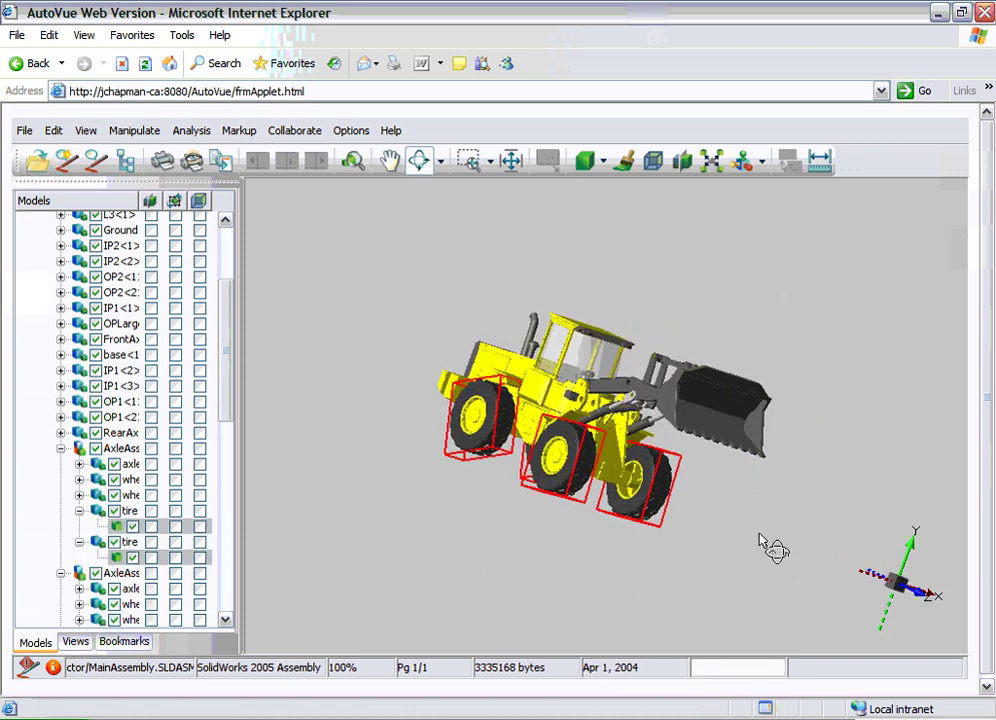
mouse_move(678, 287)
left_mouse_down()
mouse_move(711, 307)
mouse_move(696, 338)
mouse_move(550, 475)
left_mouse_up()
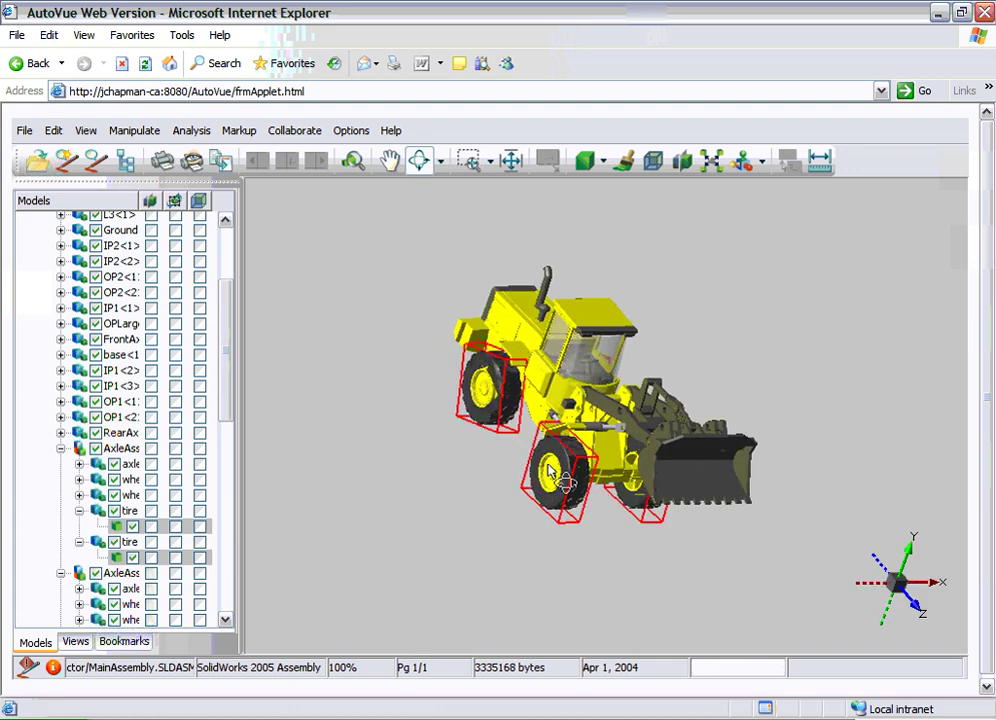
Review the entity properties of tyre Body 25, close them, and orbit to a side view
right_click(562, 476)
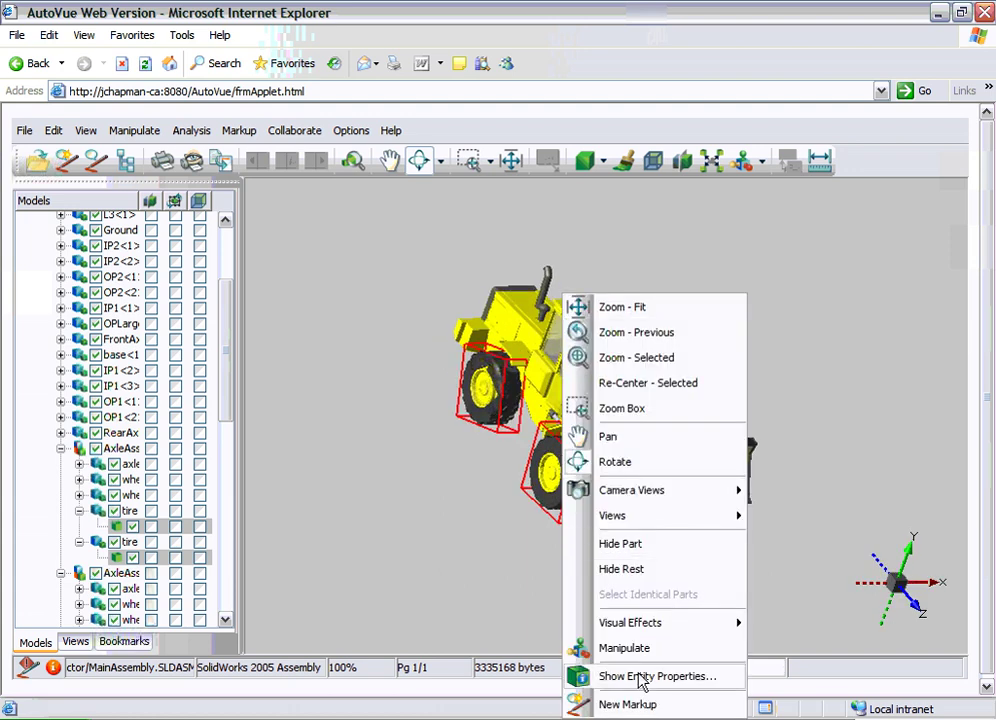
left_click(641, 679)
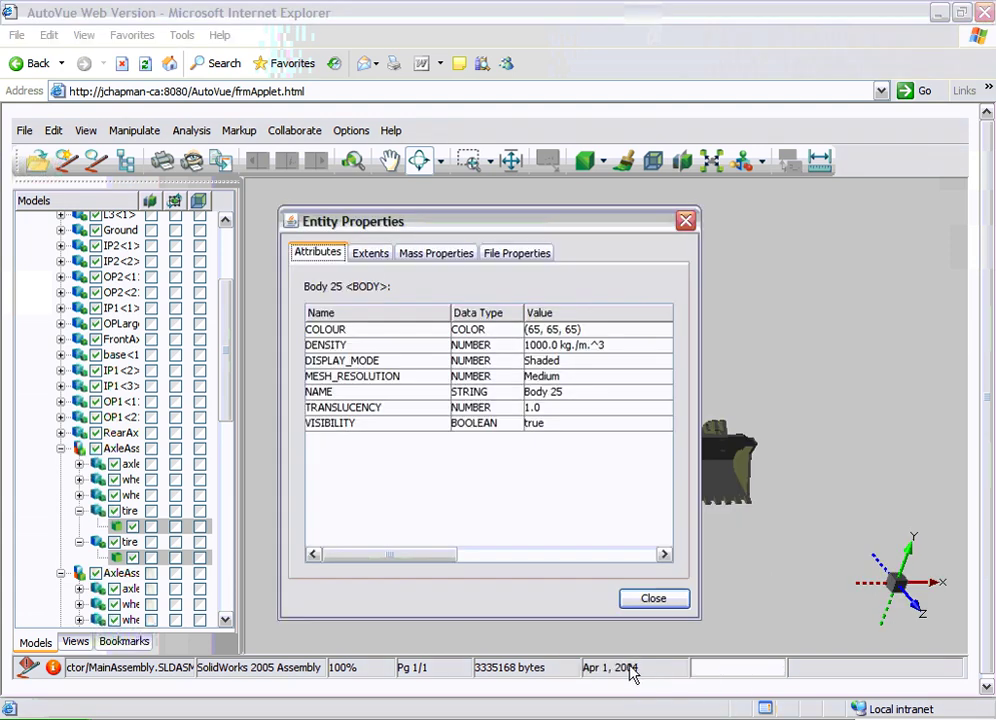
left_click(640, 600)
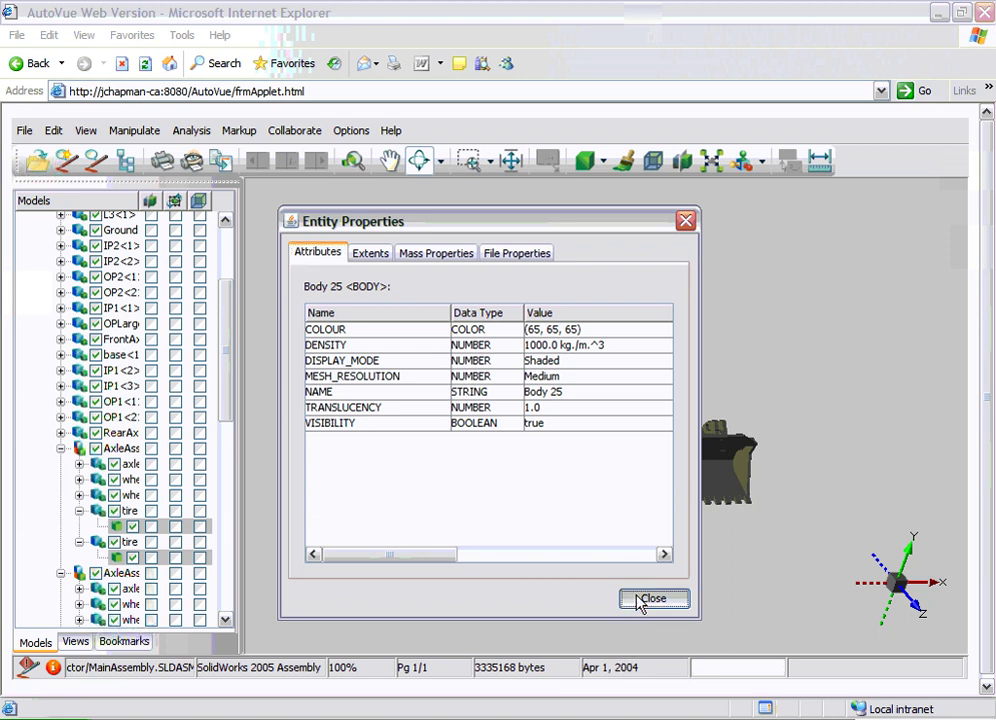
mouse_move(711, 573)
left_mouse_down()
mouse_move(642, 516)
mouse_move(483, 481)
mouse_move(413, 480)
mouse_move(493, 418)
left_mouse_up()
mouse_move(450, 491)
left_mouse_down()
mouse_move(387, 485)
mouse_move(366, 468)
left_mouse_up()
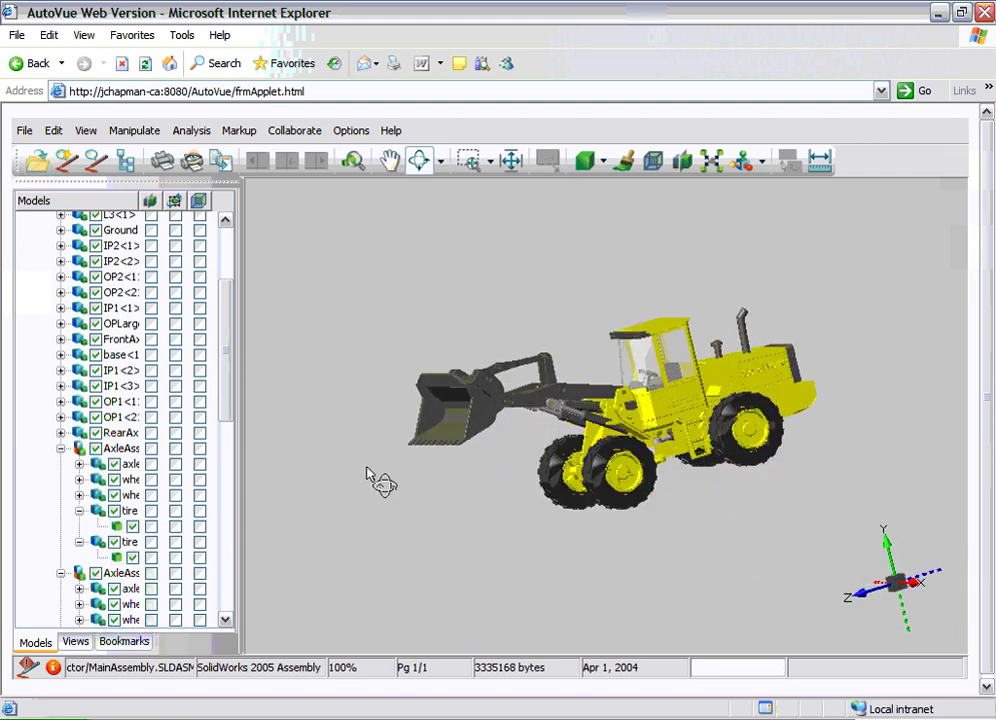
Explode the assembly fully and fit the exploded parts in view
left_click(134, 130)
left_click(165, 237)
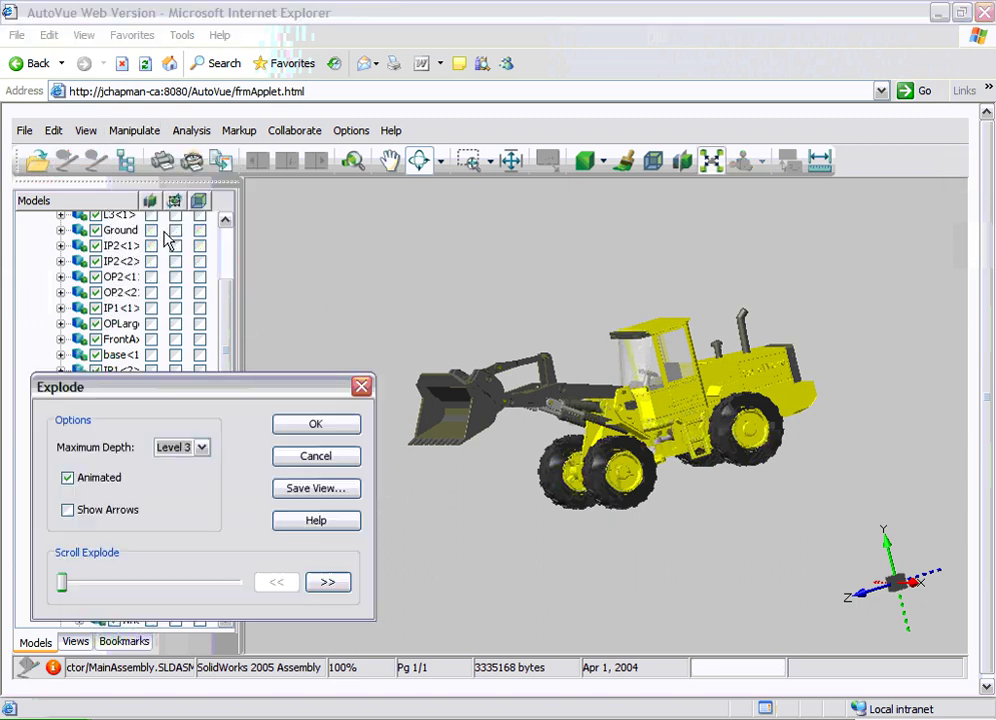
left_click(328, 583)
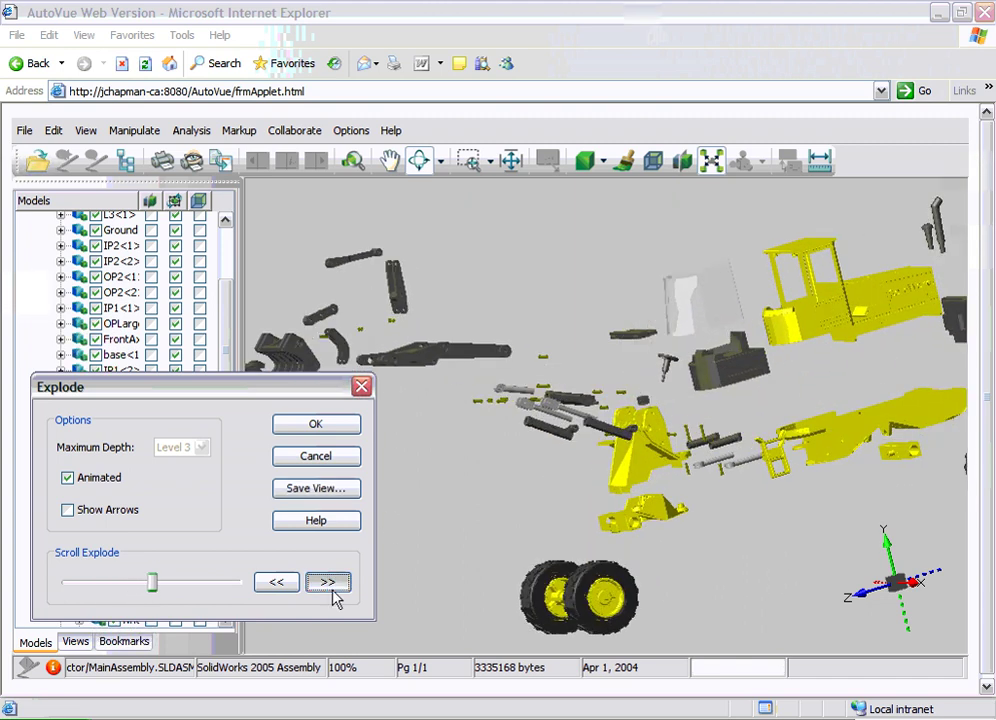
left_click(329, 583)
right_click(450, 463)
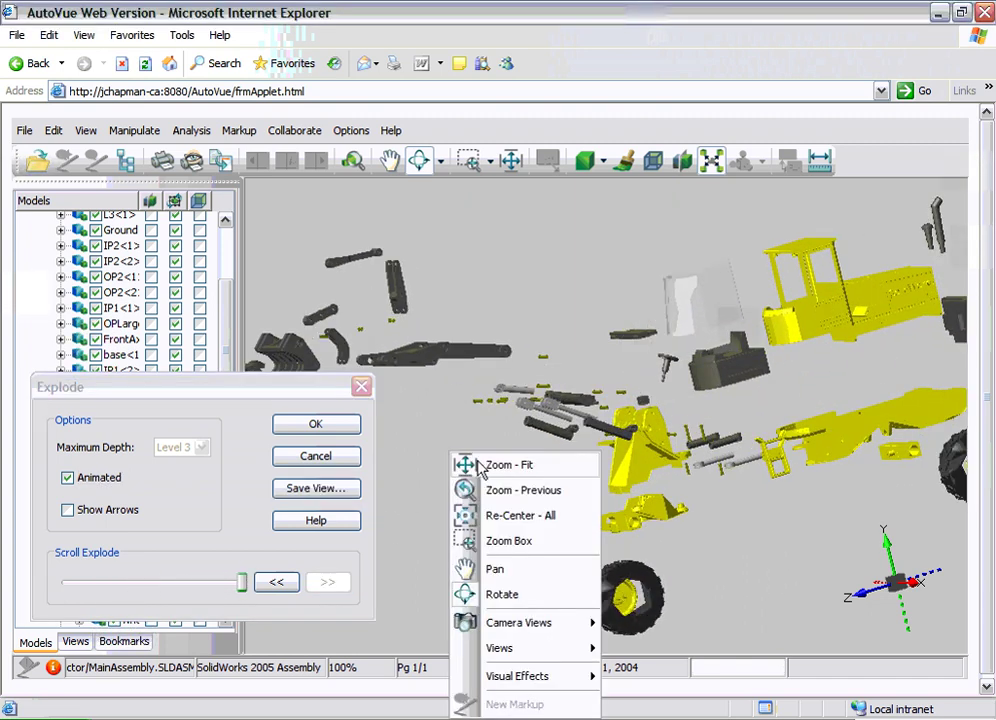
left_click(497, 464)
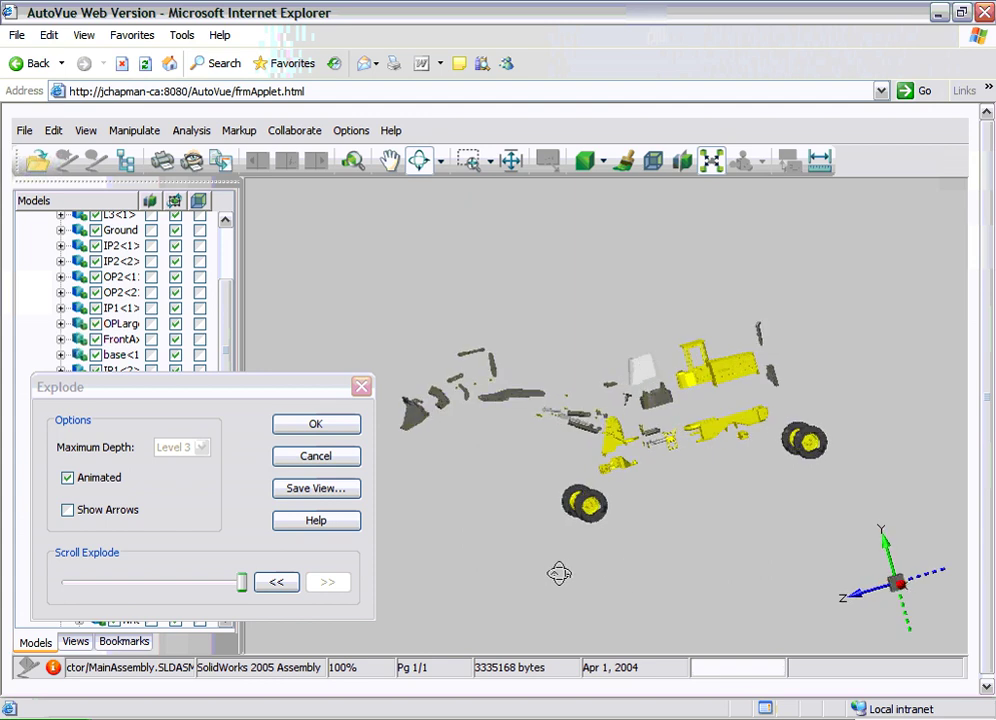
left_click_drag(516, 556, 645, 484)
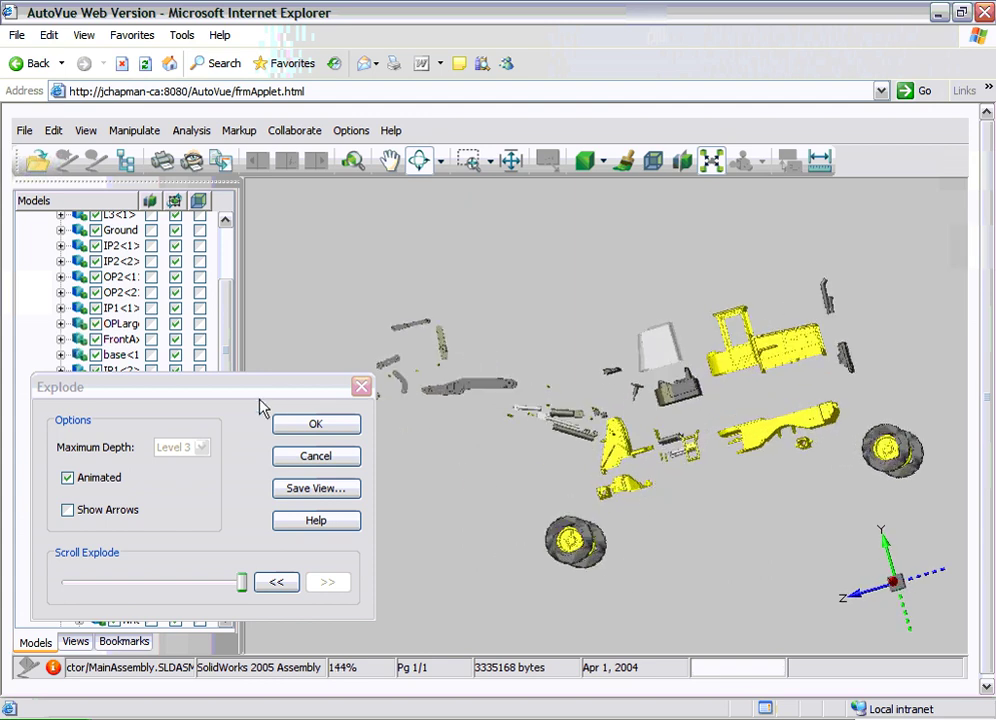
left_click_drag(245, 388, 224, 436)
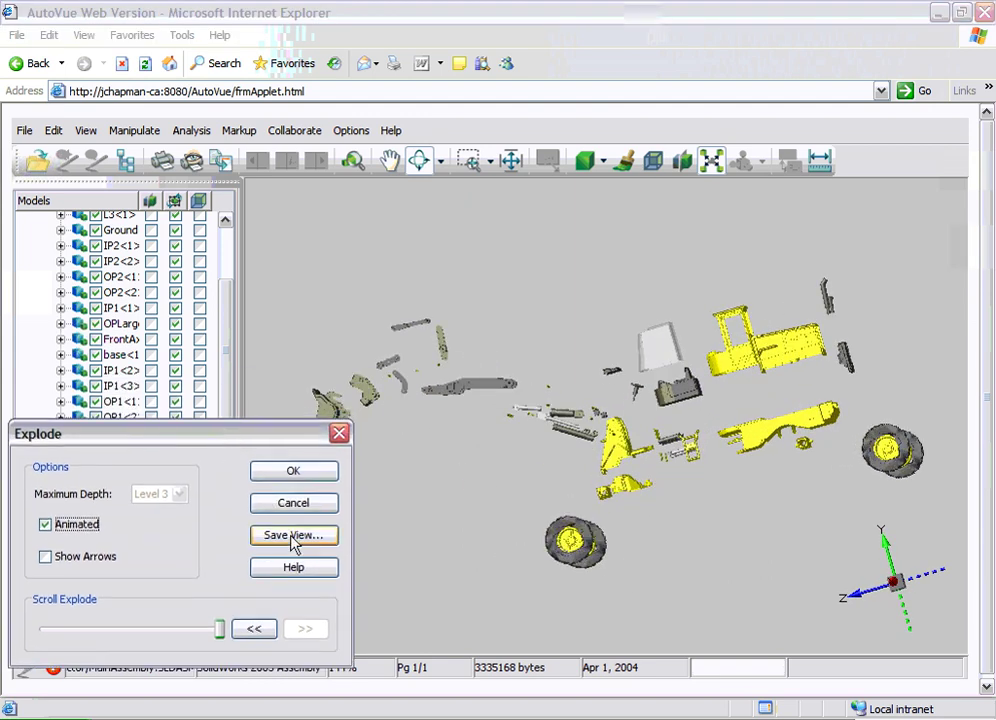
Save the exploded arrangement as the view 'Exploded View'
left_click(293, 538)
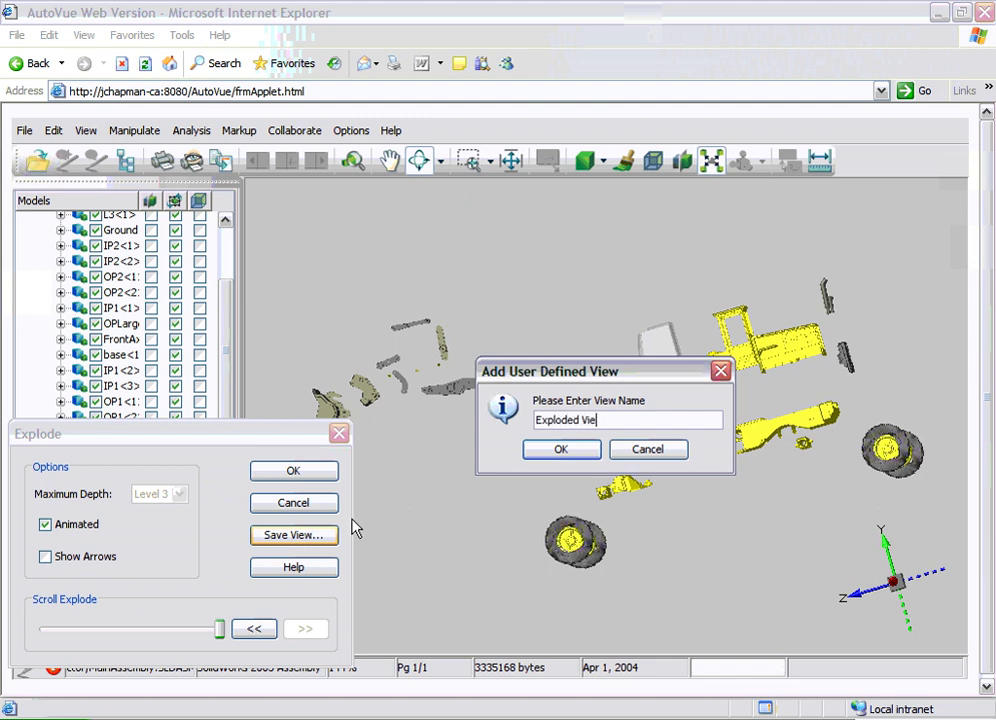
left_click(560, 449)
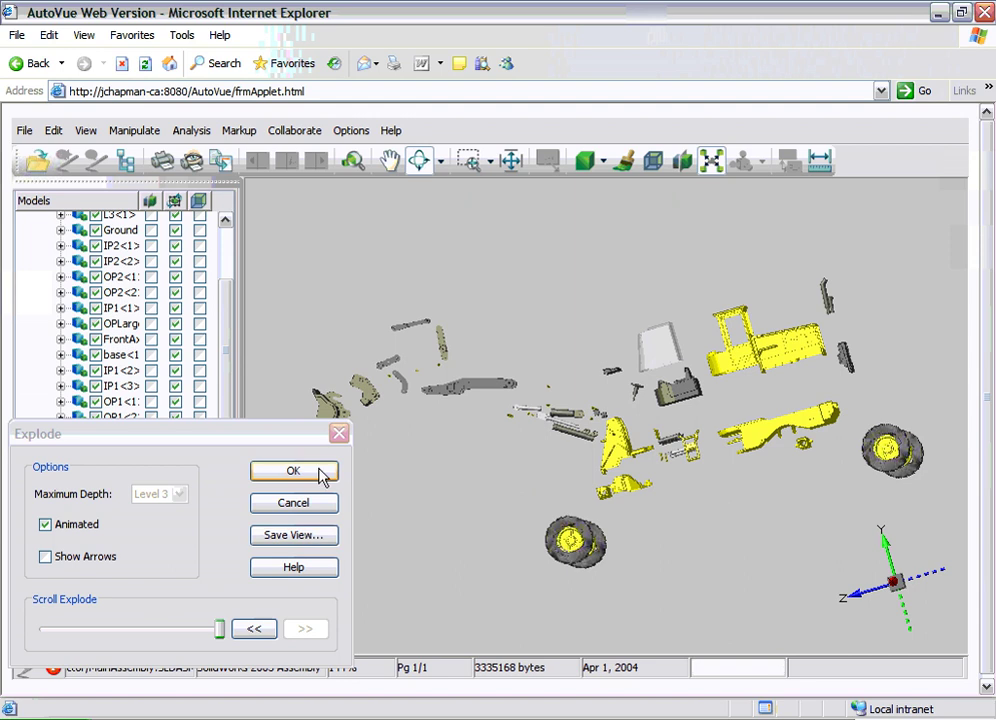
left_click(322, 471)
Switch between Initial View and Exploded View, ending on Initial View
left_click(76, 642)
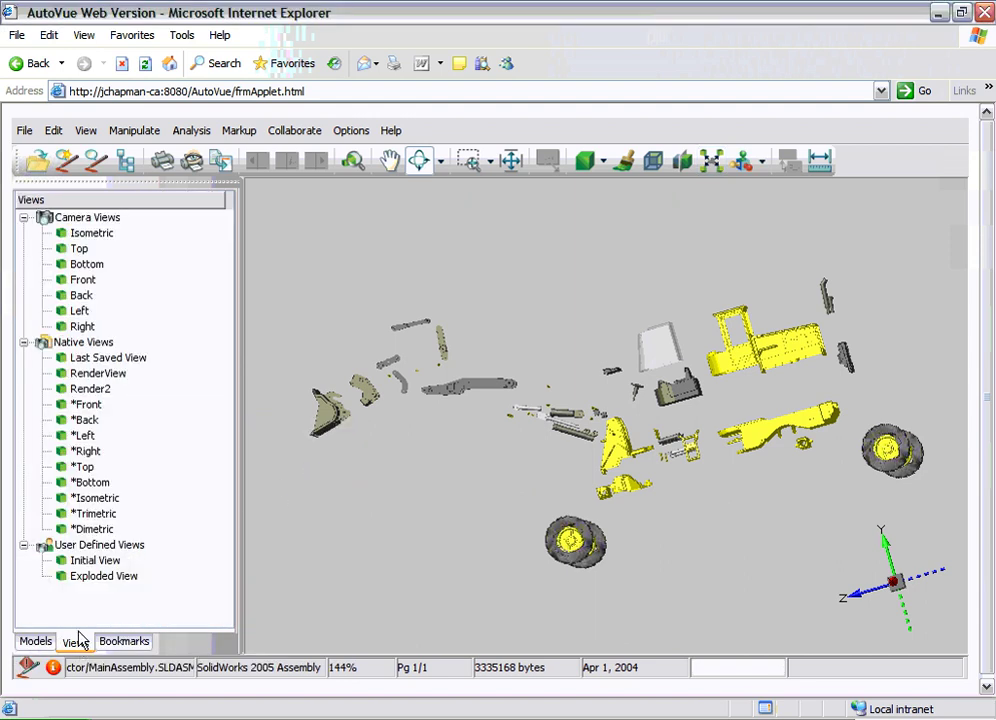
left_click(81, 562)
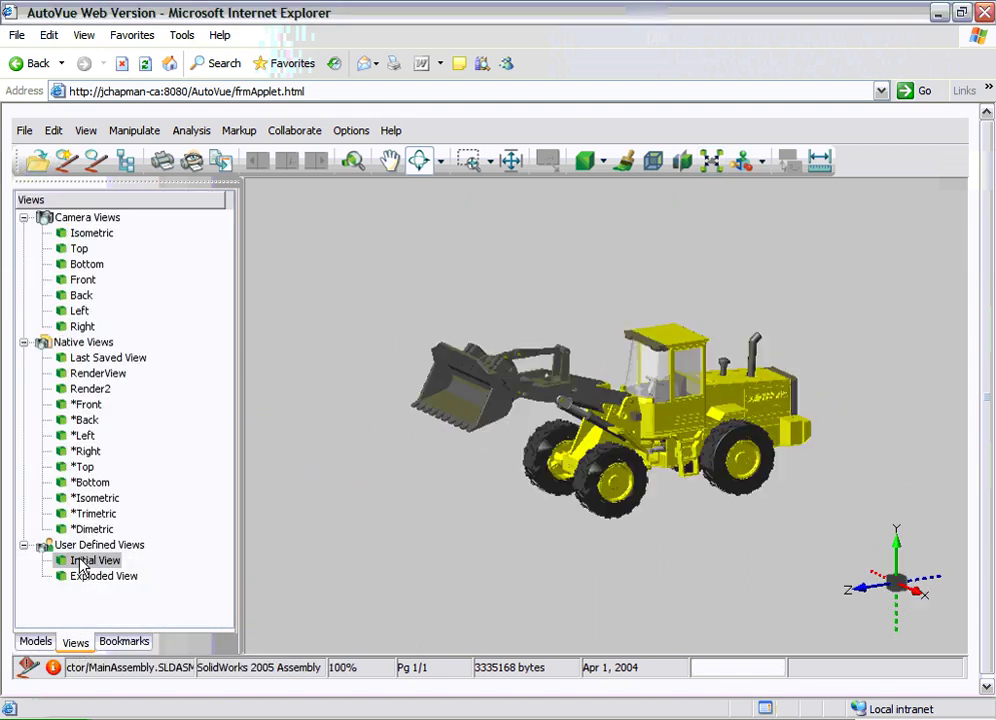
left_click(81, 575)
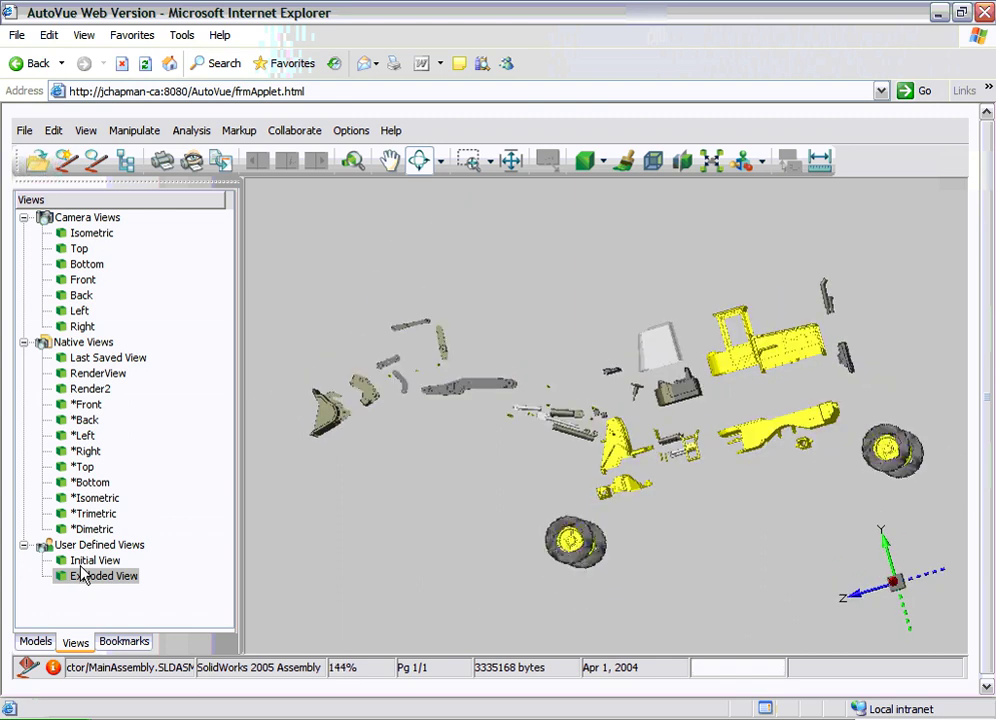
left_click(84, 562)
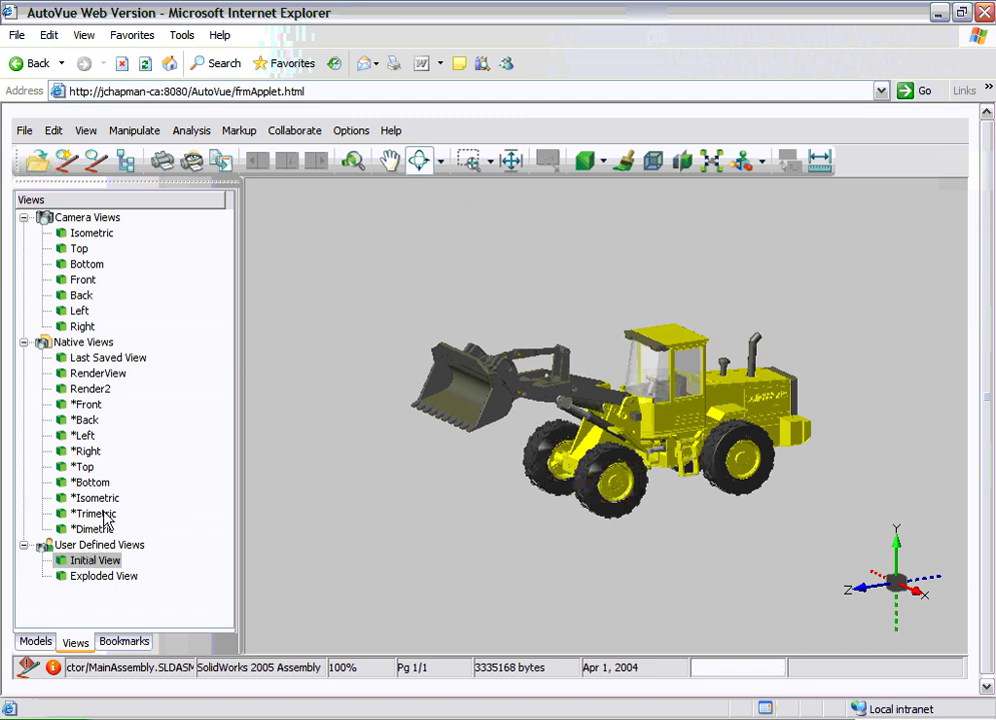
Define a YZ section through the loader with the Cut option
left_click(158, 132)
mouse_move(158, 211)
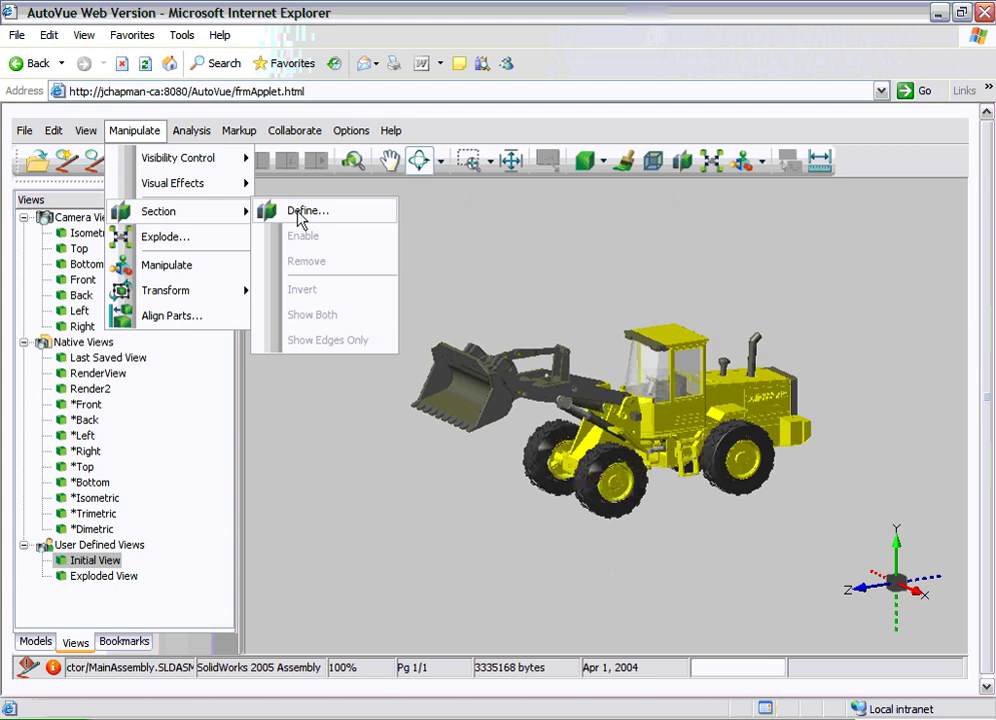
left_click(300, 212)
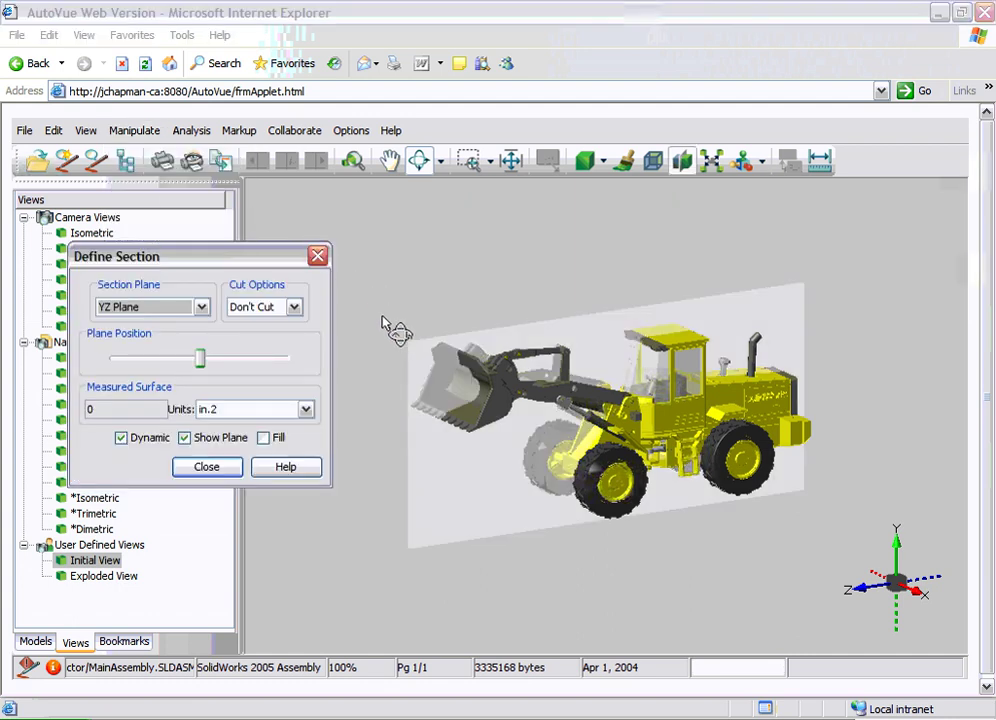
mouse_move(382, 351)
left_mouse_down()
mouse_move(550, 380)
mouse_move(483, 303)
left_mouse_up()
left_click(294, 307)
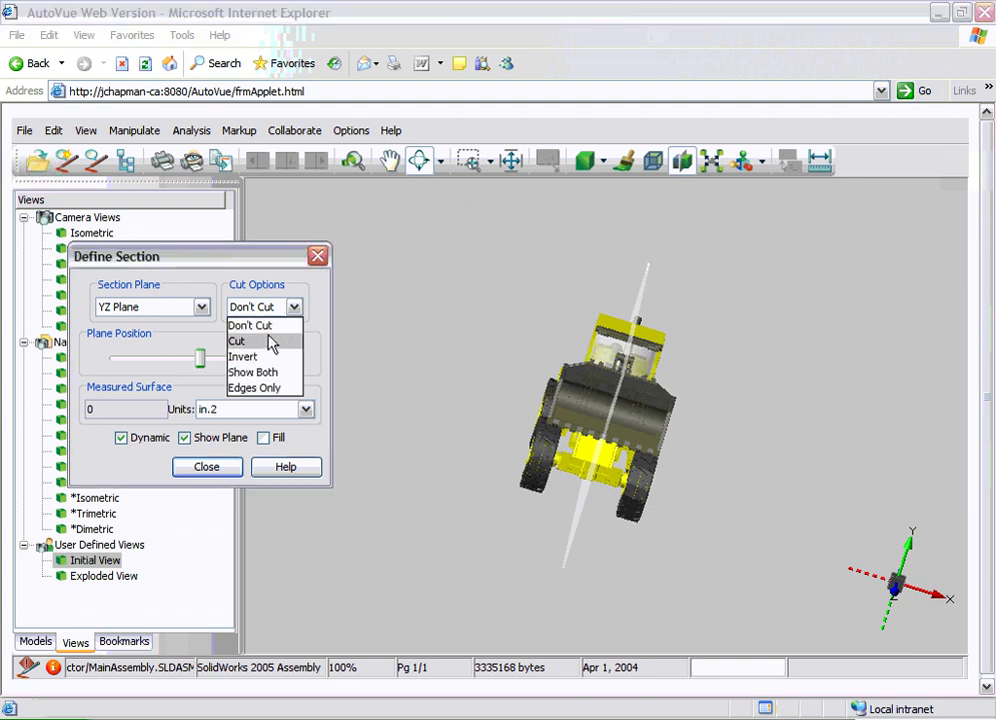
left_click(262, 341)
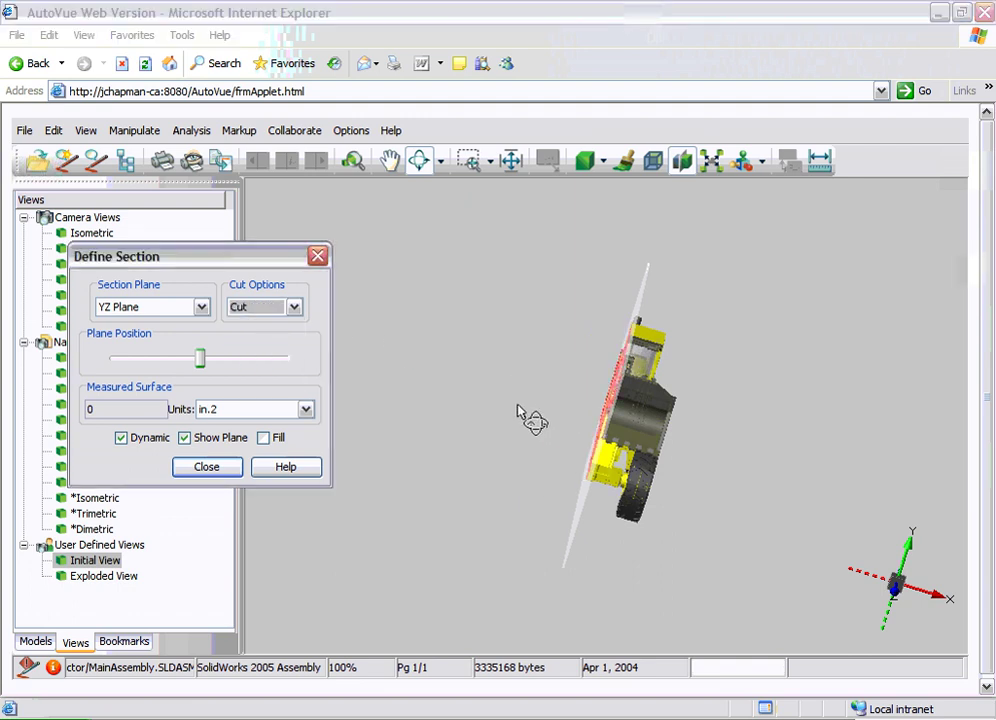
Shift the section plane position, hide the plane and fill the cut faces
left_click_drag(517, 412, 305, 392)
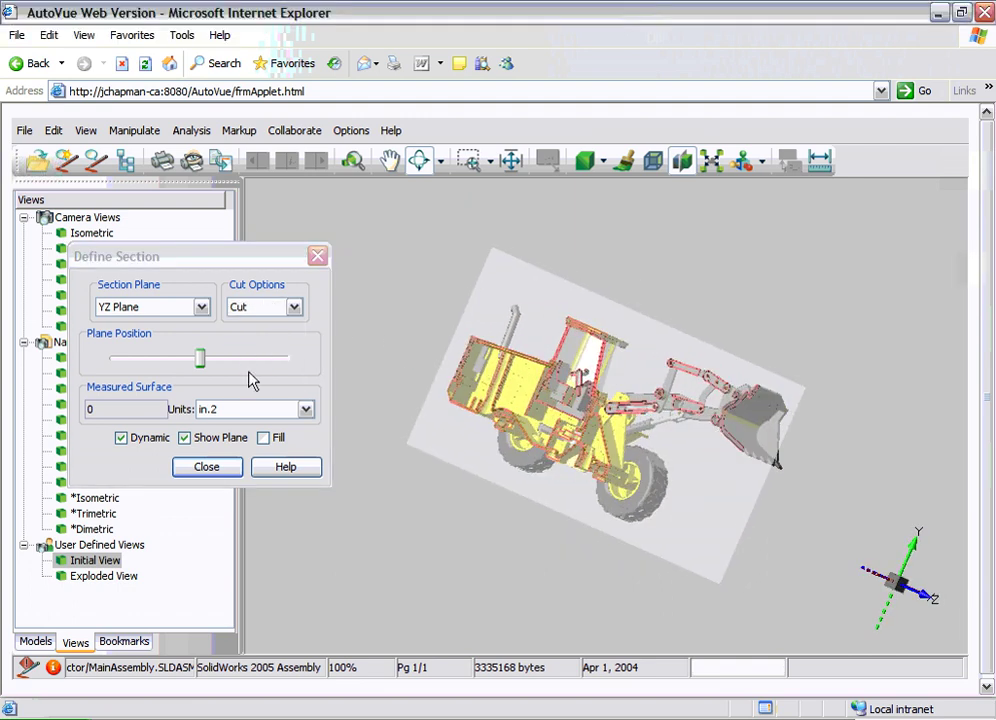
mouse_move(202, 360)
left_mouse_down()
mouse_move(224, 362)
mouse_move(191, 362)
left_mouse_up()
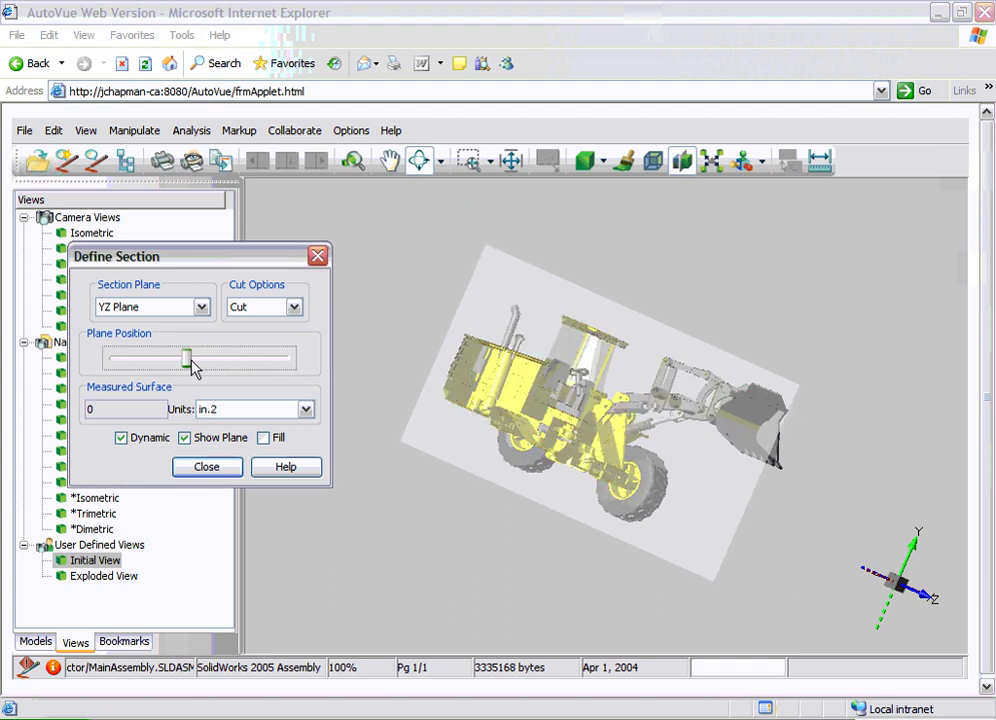
left_click(184, 439)
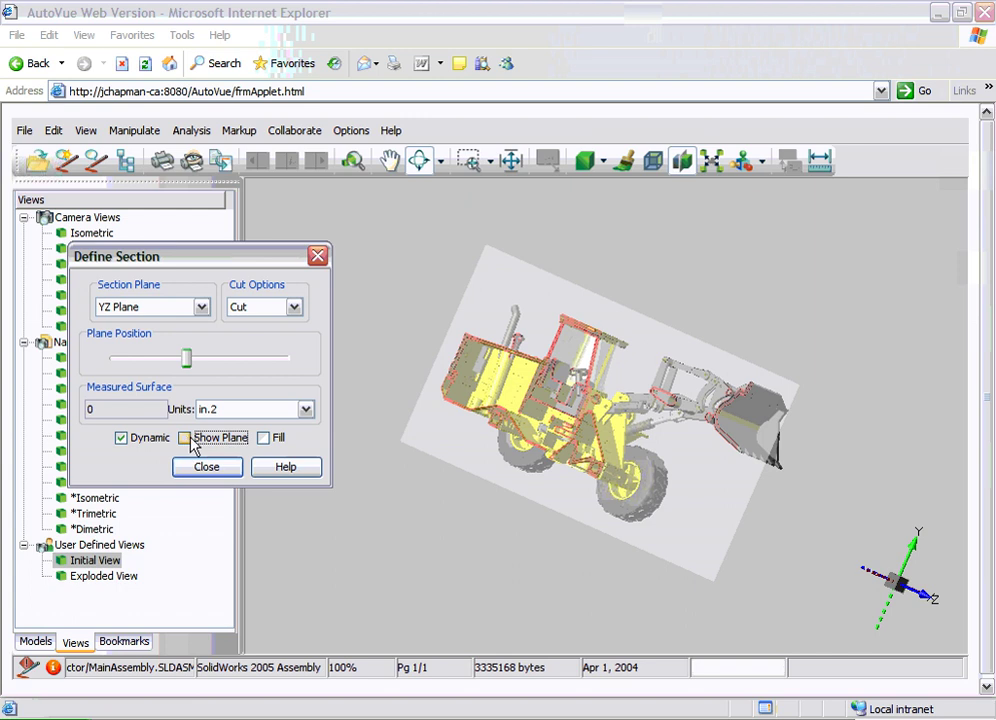
left_click(264, 438)
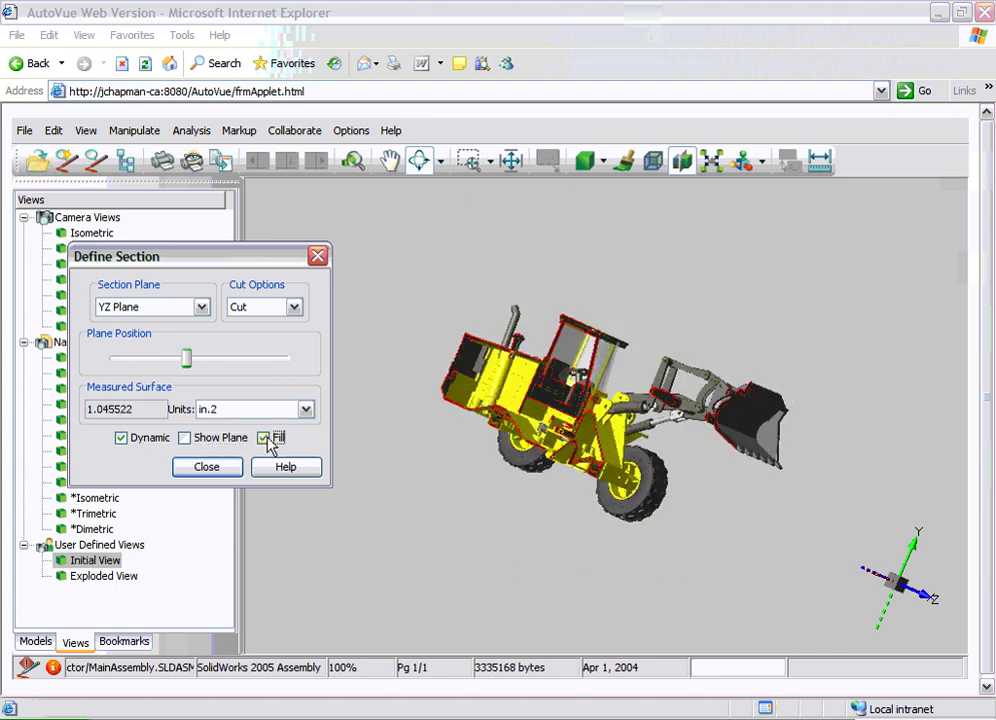
Add a user-defined view named 'Sectioned View' and close the section settings
left_click(87, 549)
right_click(90, 549)
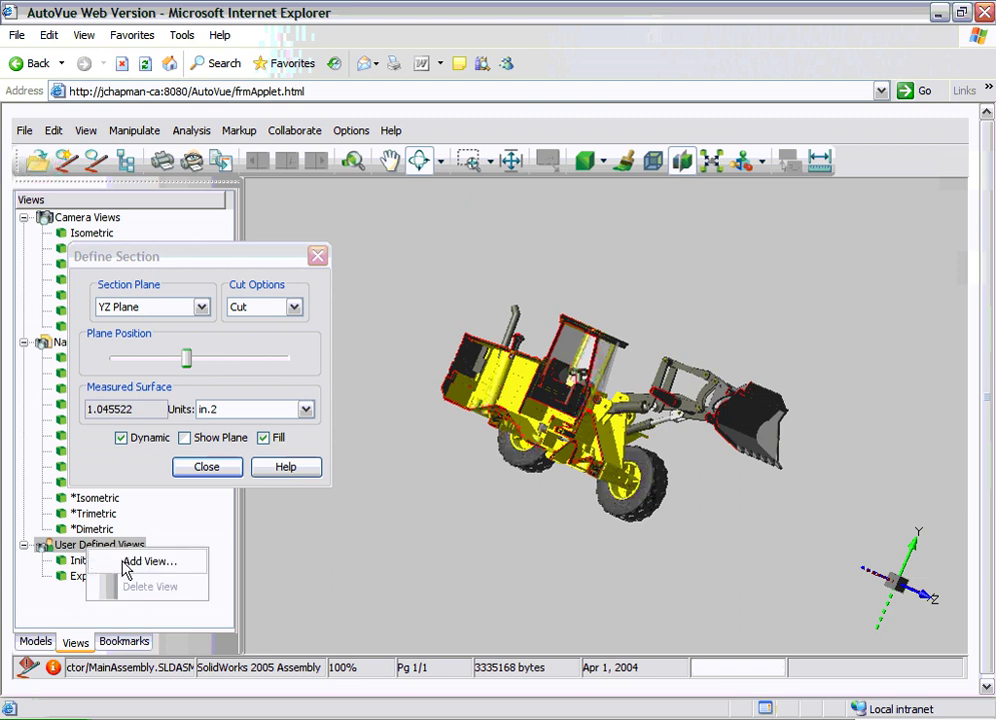
left_click(140, 562)
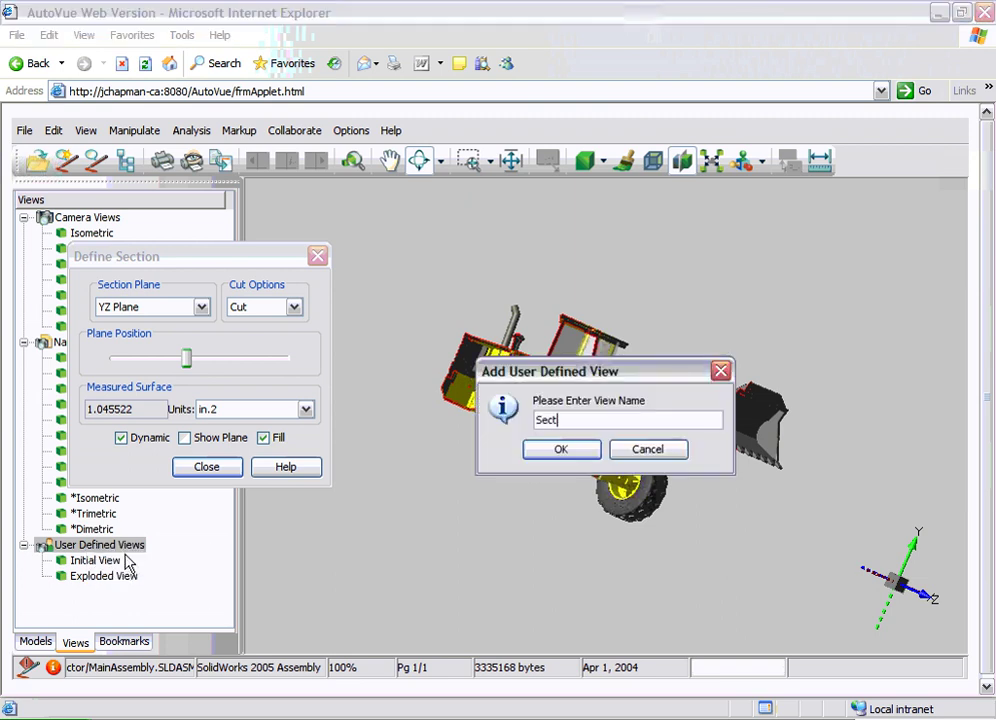
type("Sectioned View")
left_click(561, 449)
left_click(210, 467)
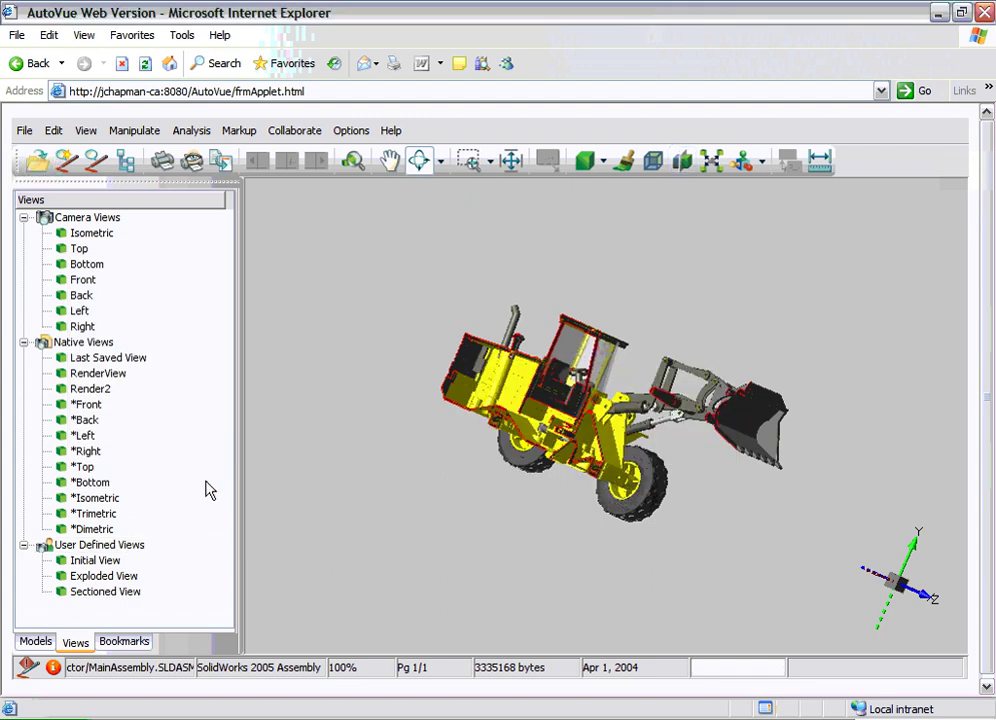
Preview Exploded View and Sectioned View, returning to Initial View each time
left_click(105, 576)
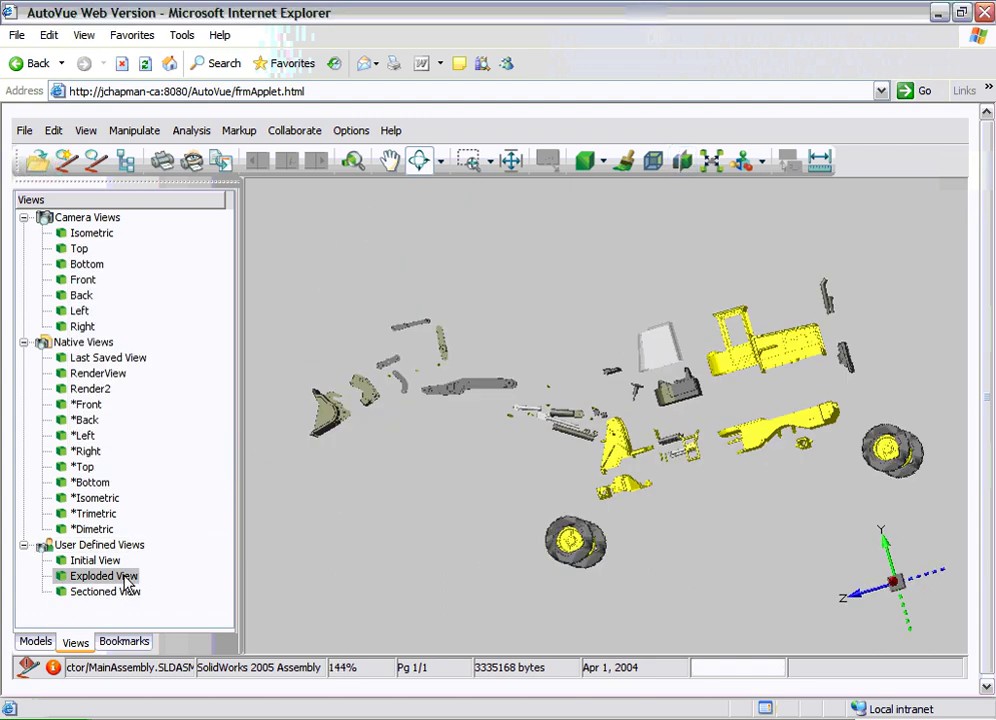
left_click(110, 563)
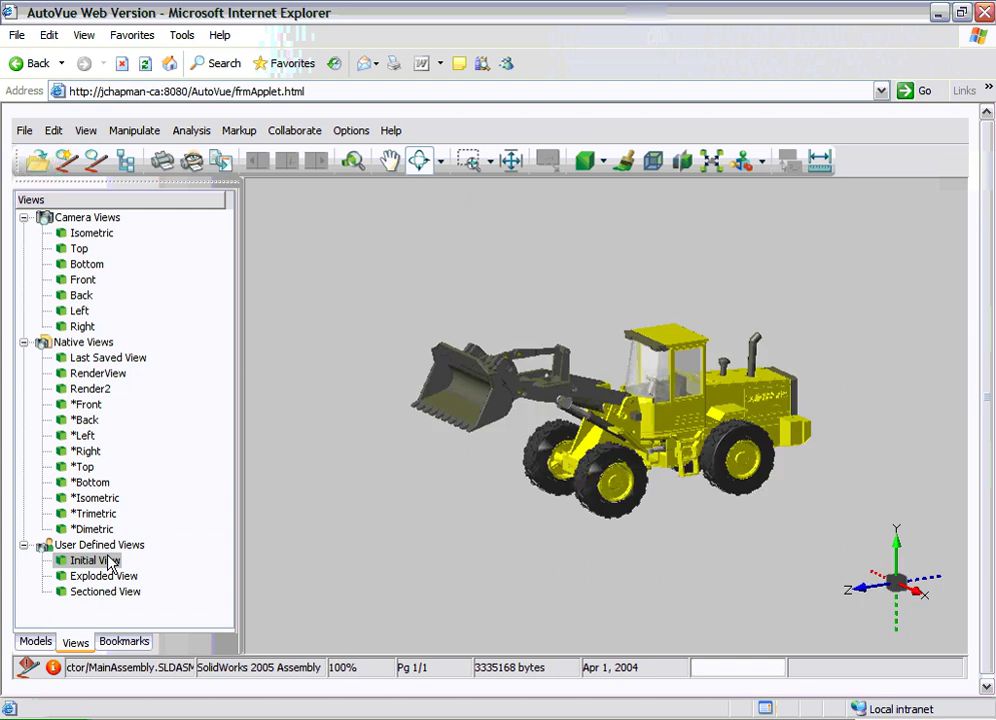
left_click(80, 592)
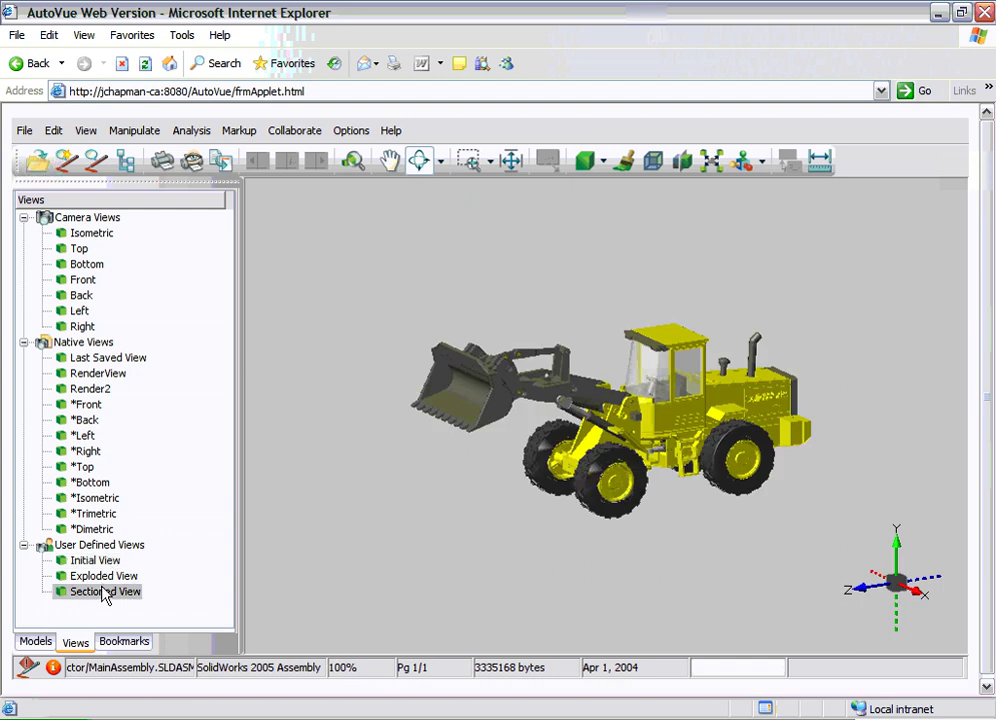
left_click(104, 563)
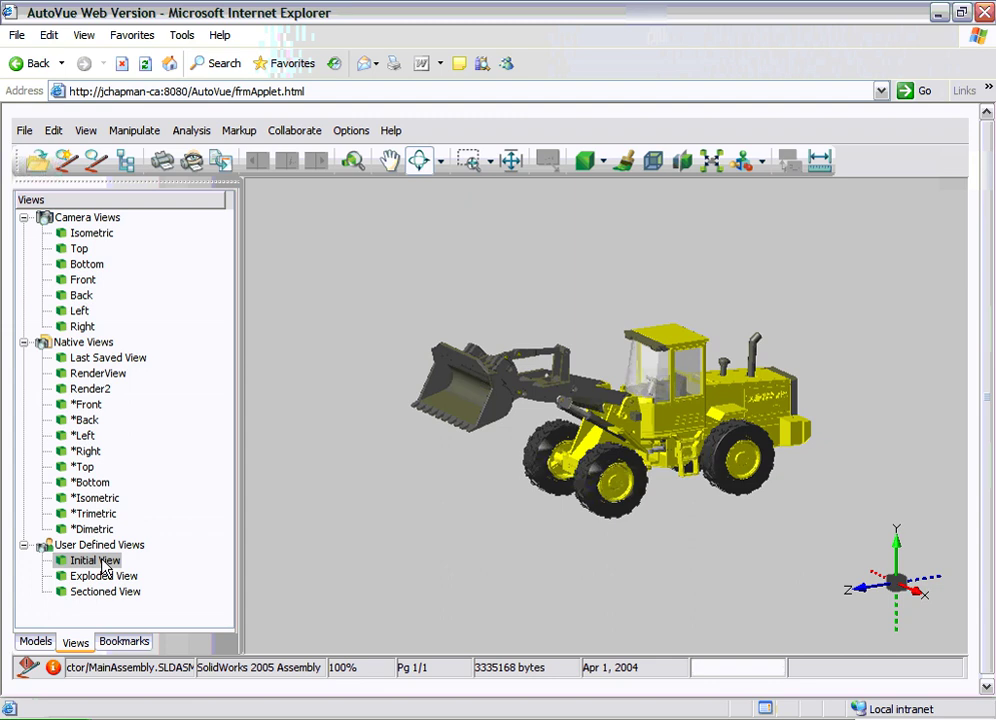
In markup mode, attach a 'Change tire width' face-anchored text note to the front wheel
left_click(76, 163)
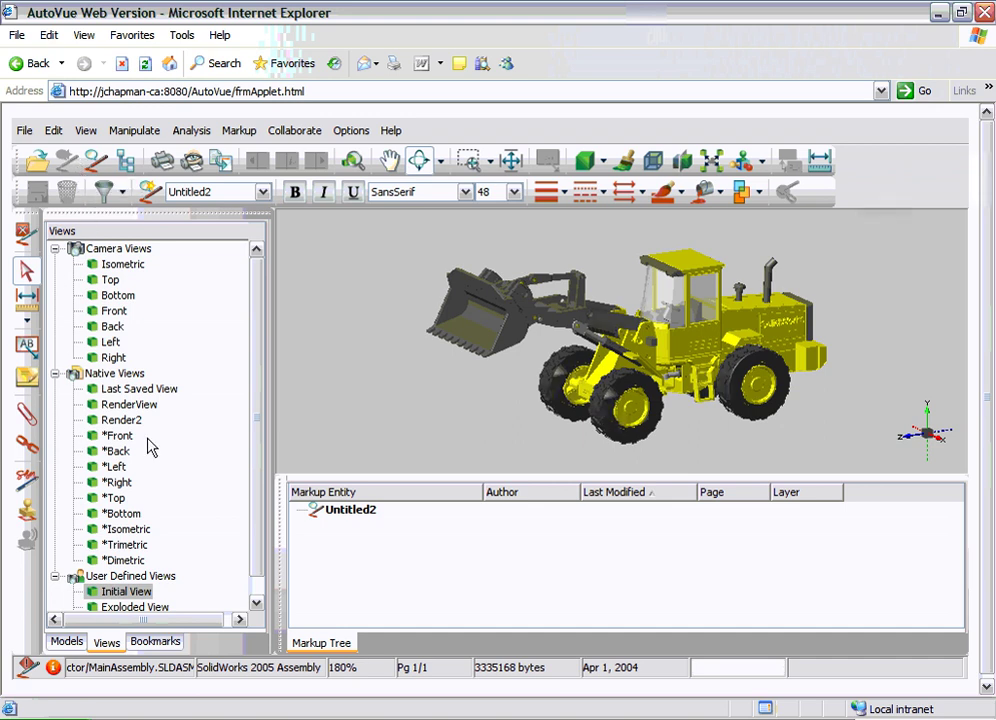
left_click_drag(262, 509, 265, 530)
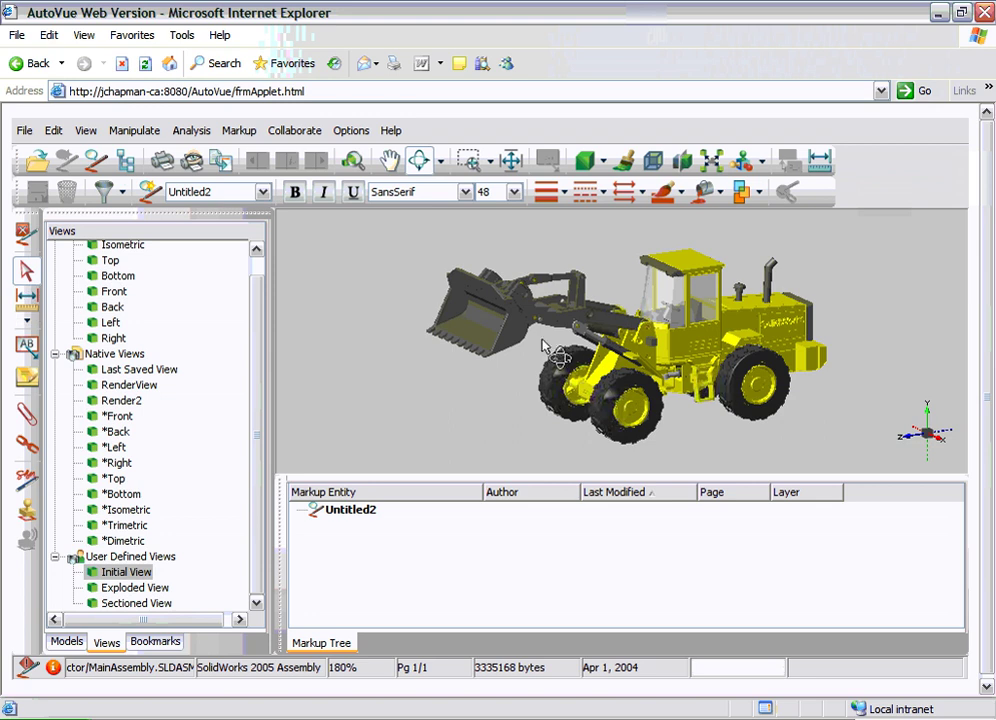
left_click(27, 345)
left_click(122, 395)
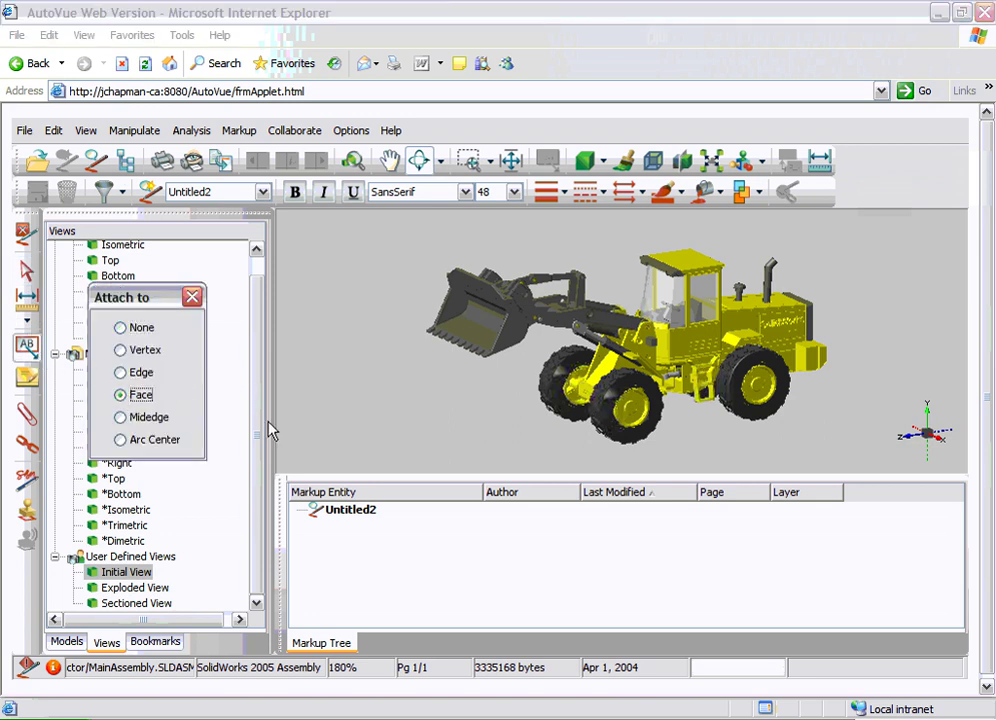
left_click(601, 410)
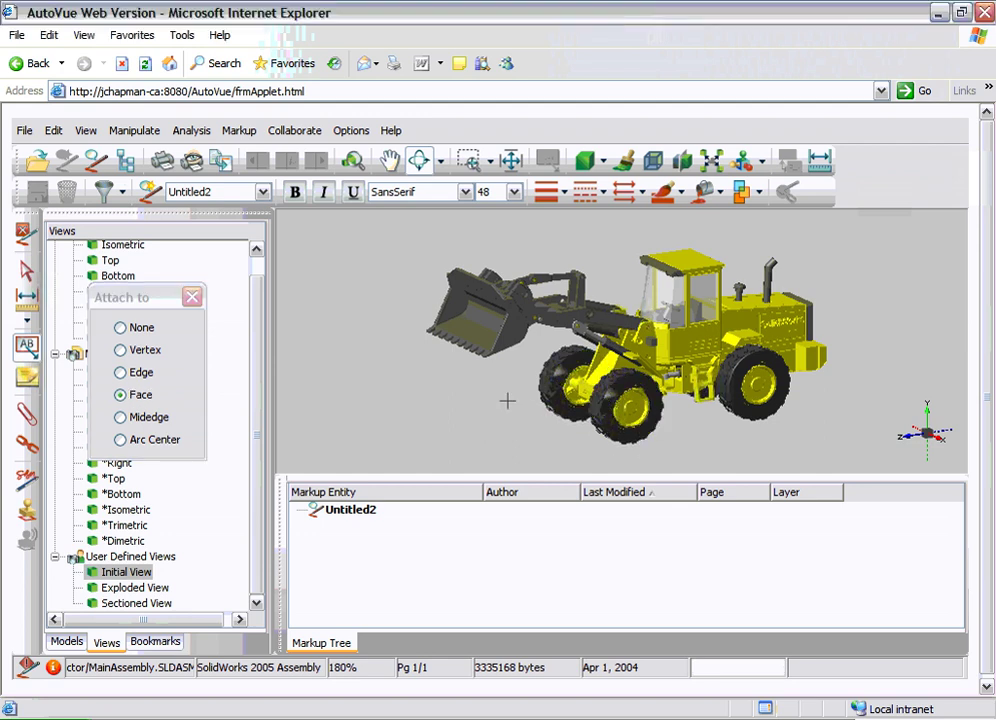
left_click(437, 403)
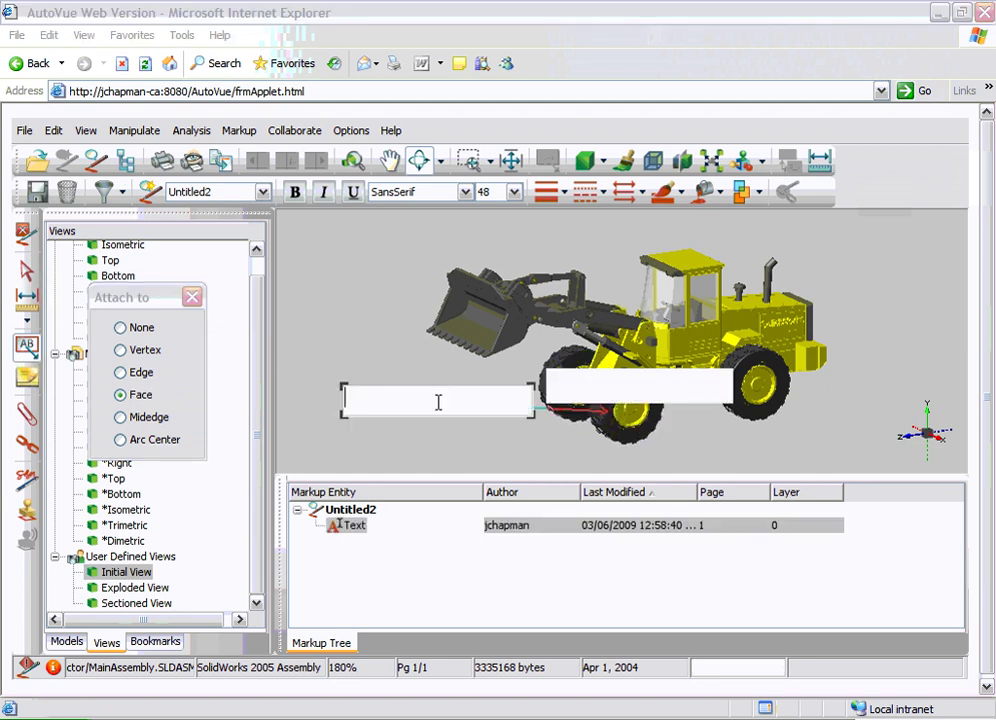
type("Change ")
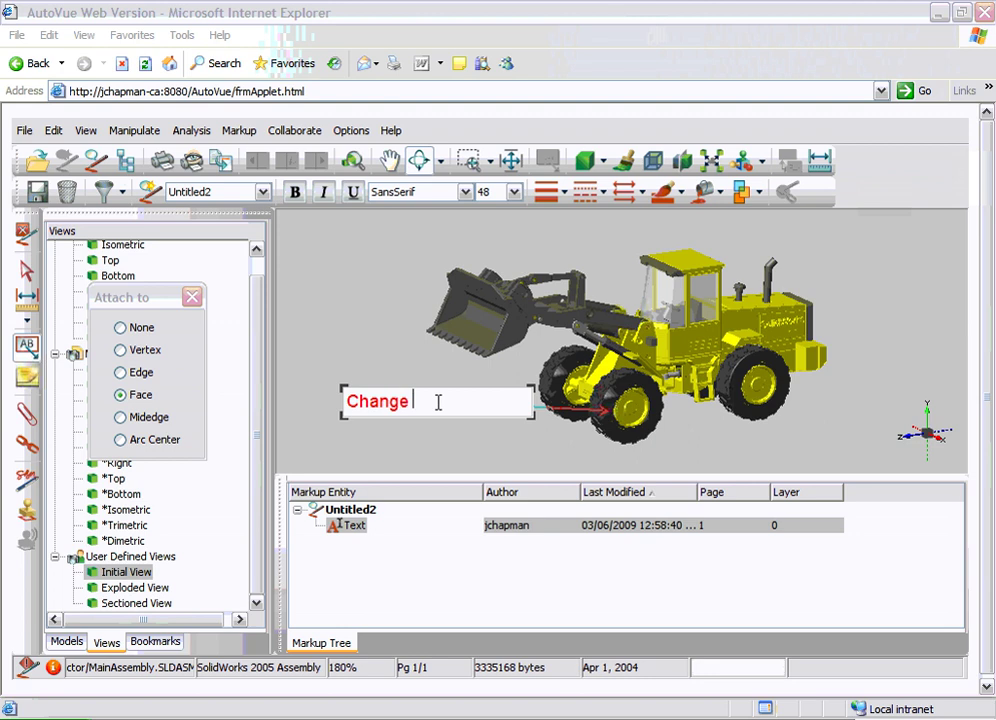
type("tire width")
left_click(358, 333)
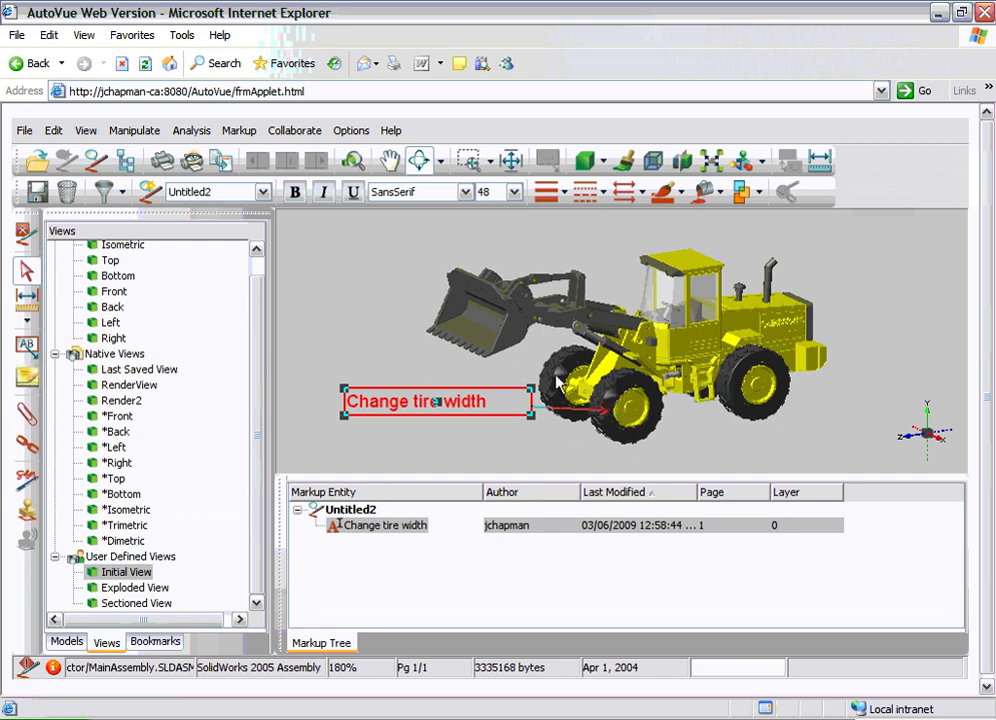
mouse_move(835, 405)
left_mouse_down()
mouse_move(785, 405)
mouse_move(780, 320)
mouse_move(792, 372)
mouse_move(530, 240)
left_mouse_up()
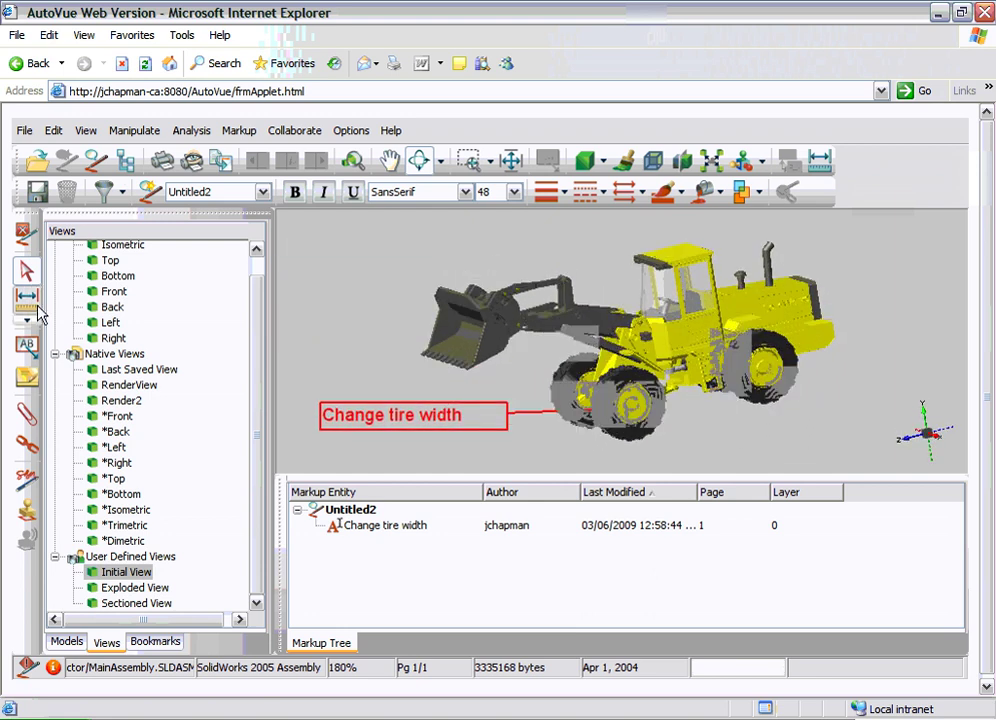
Measure edge-snapped distance across the cab roof and place the 1.037862 in. label above it
left_click(28, 298)
scroll(714, 245, "up", 1)
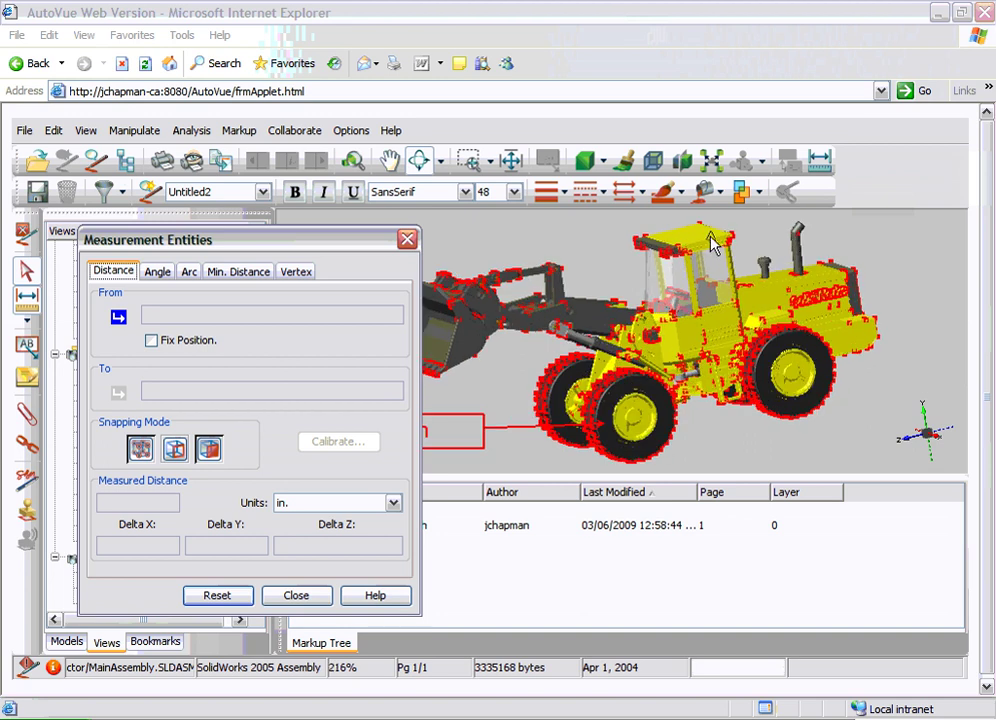
scroll(720, 252, "up", 1)
scroll(735, 287, "up", 1)
scroll(700, 305, "up", 1)
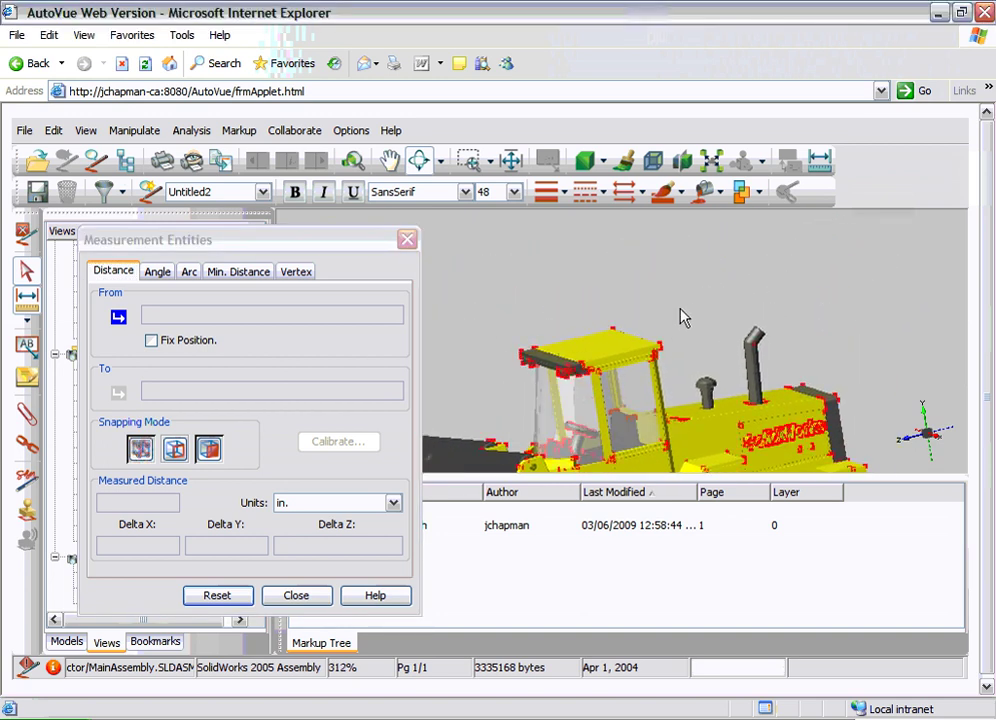
scroll(630, 332, "up", 1)
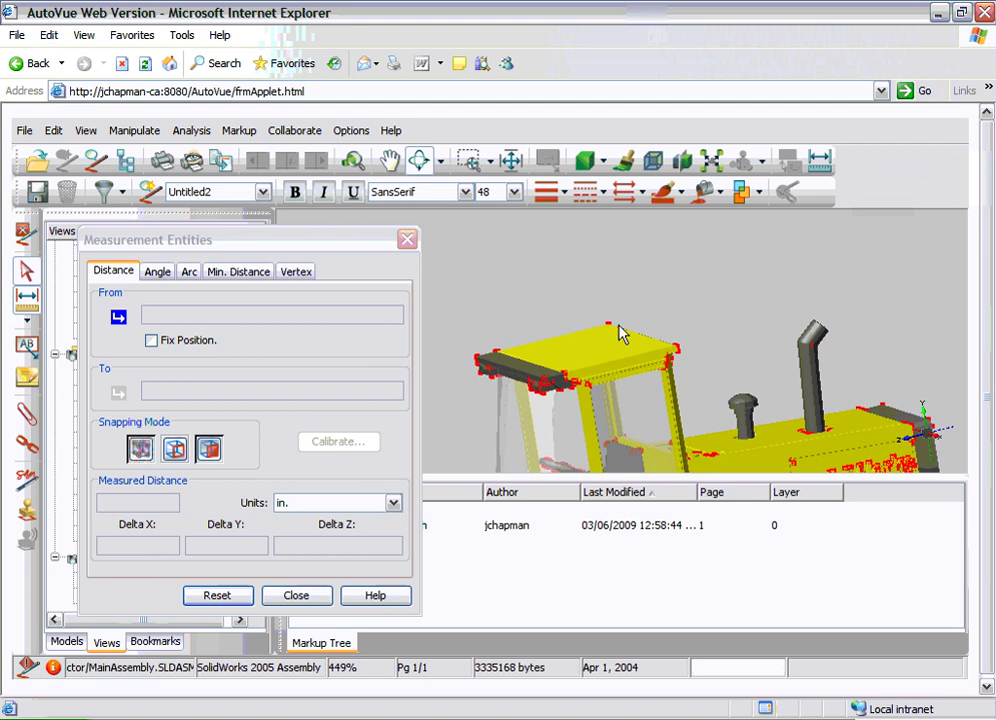
left_click(174, 449)
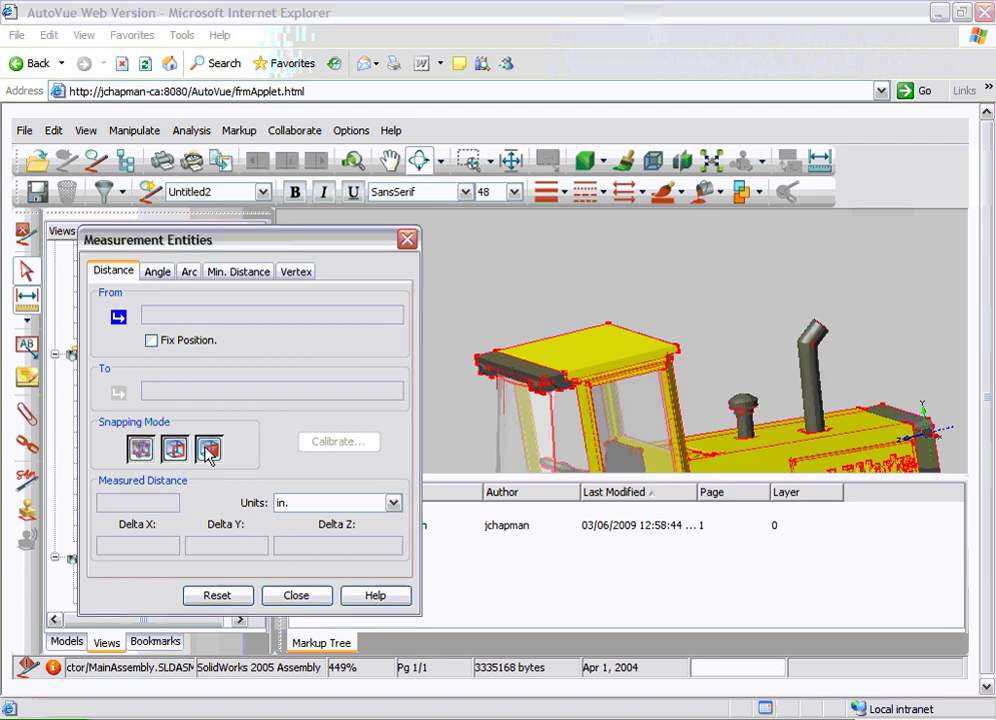
left_click(553, 341)
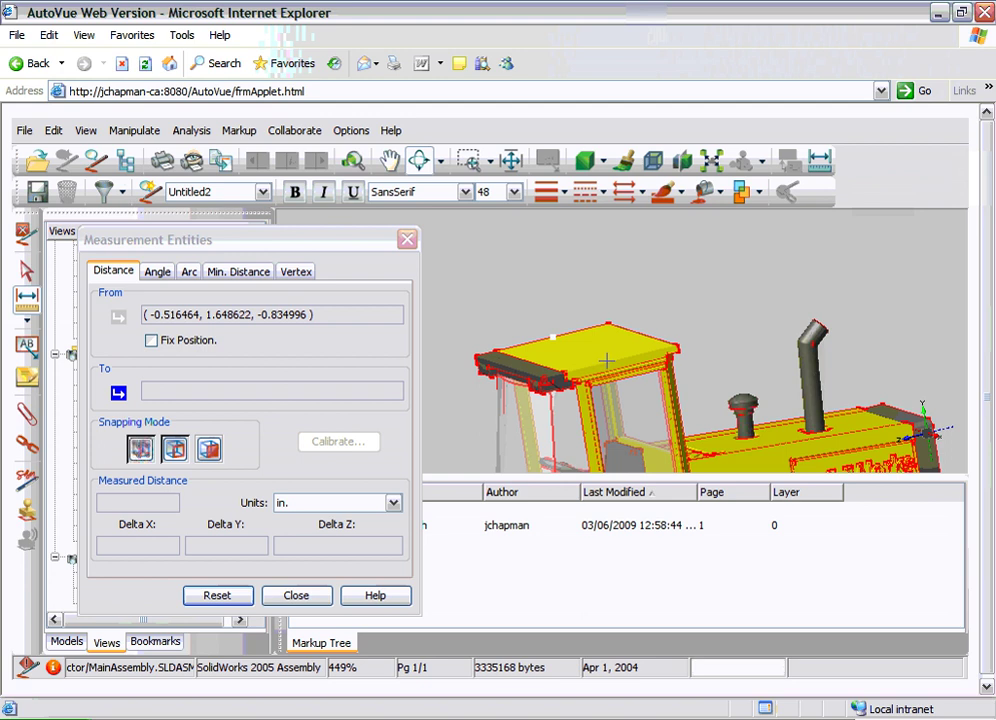
left_click(619, 357)
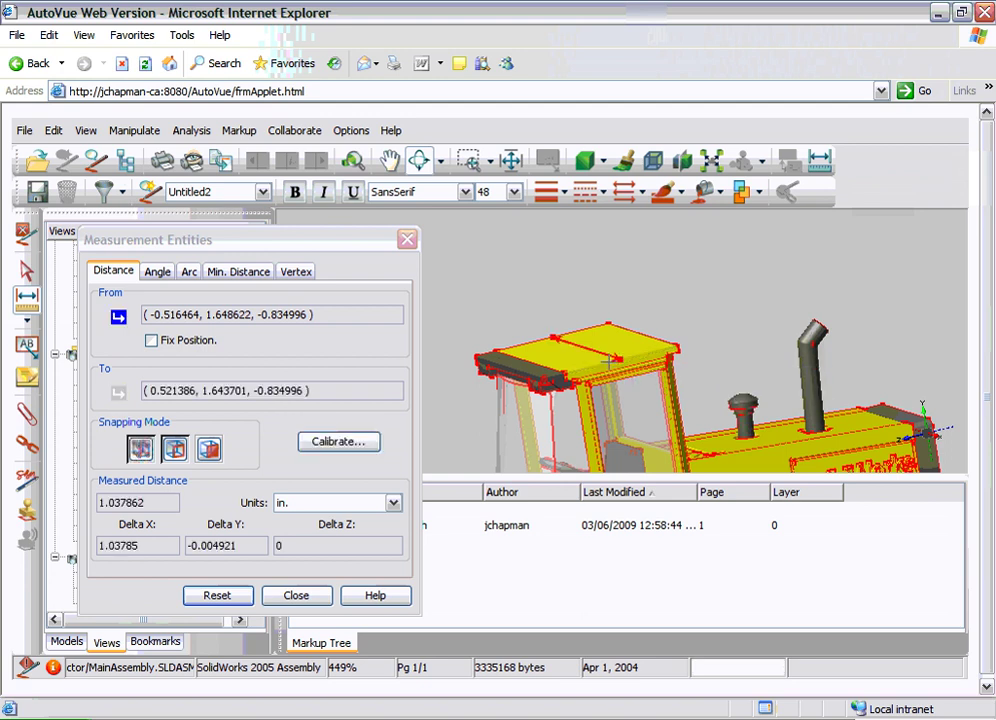
left_click(617, 275)
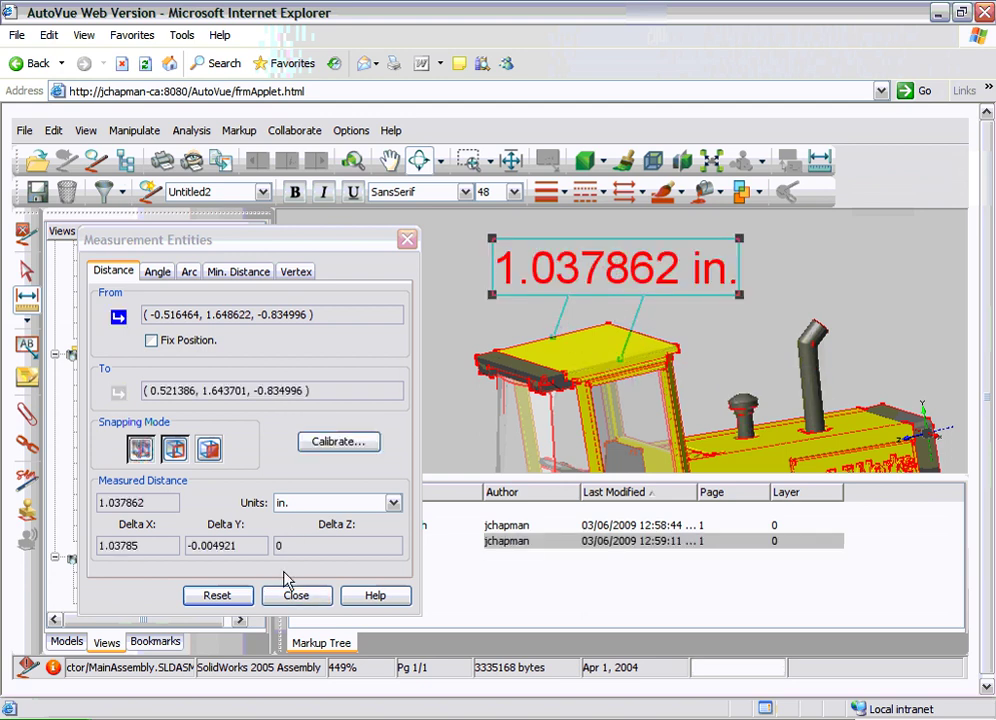
Keep inches as the measurement unit and close the measurement window
left_click(393, 503)
left_click_drag(394, 533, 400, 566)
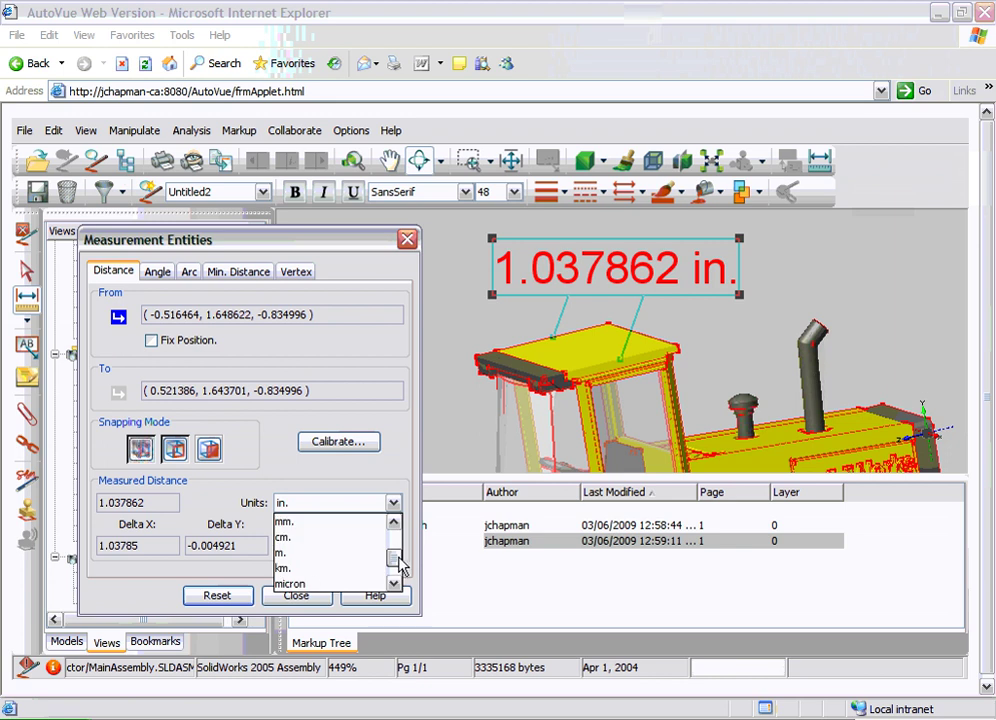
scroll(400, 566, "down", 2)
left_click(393, 503)
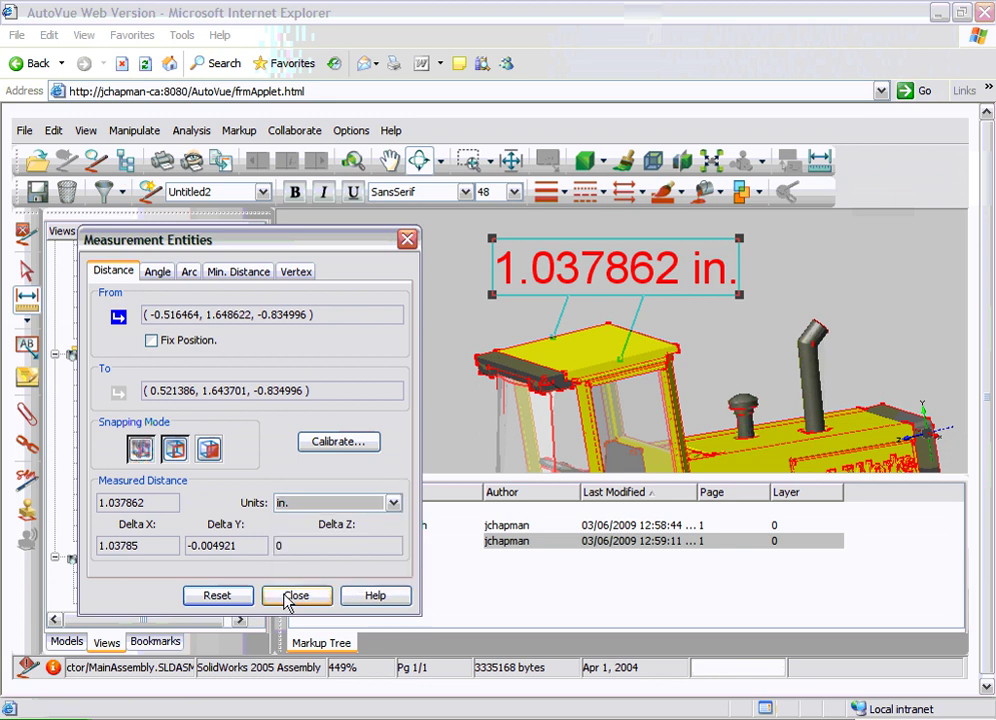
left_click(290, 597)
right_click(400, 307)
Fit the loader in view, save the markups as 'JC Review', then close all markups
left_click(437, 317)
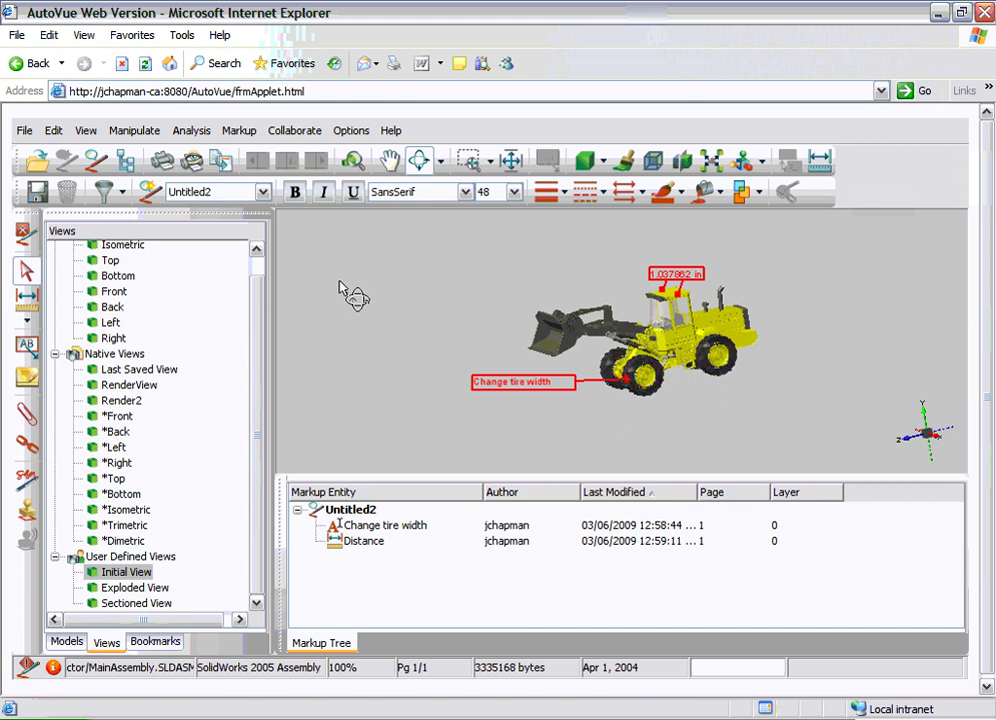
left_click(37, 191)
type("JC Review")
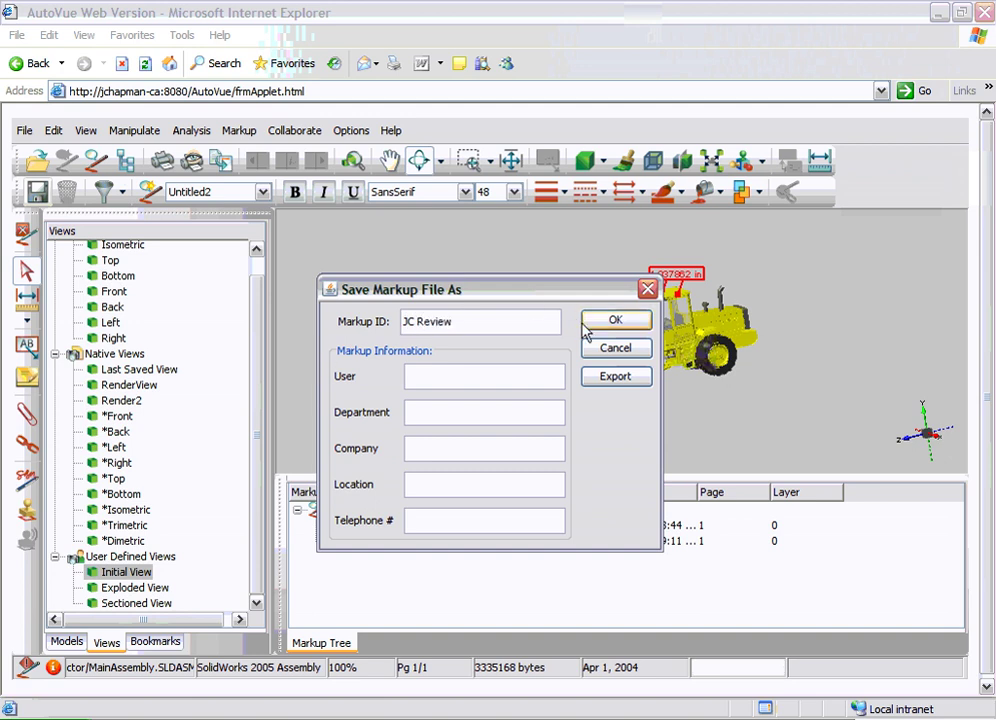
left_click(612, 321)
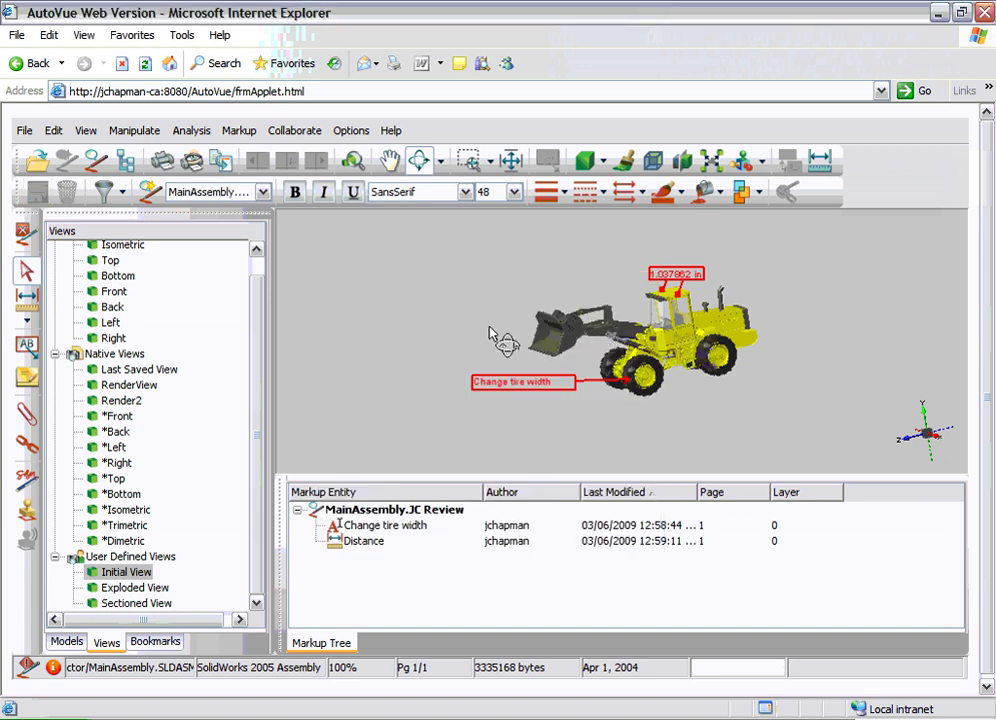
right_click(368, 338)
left_click(472, 704)
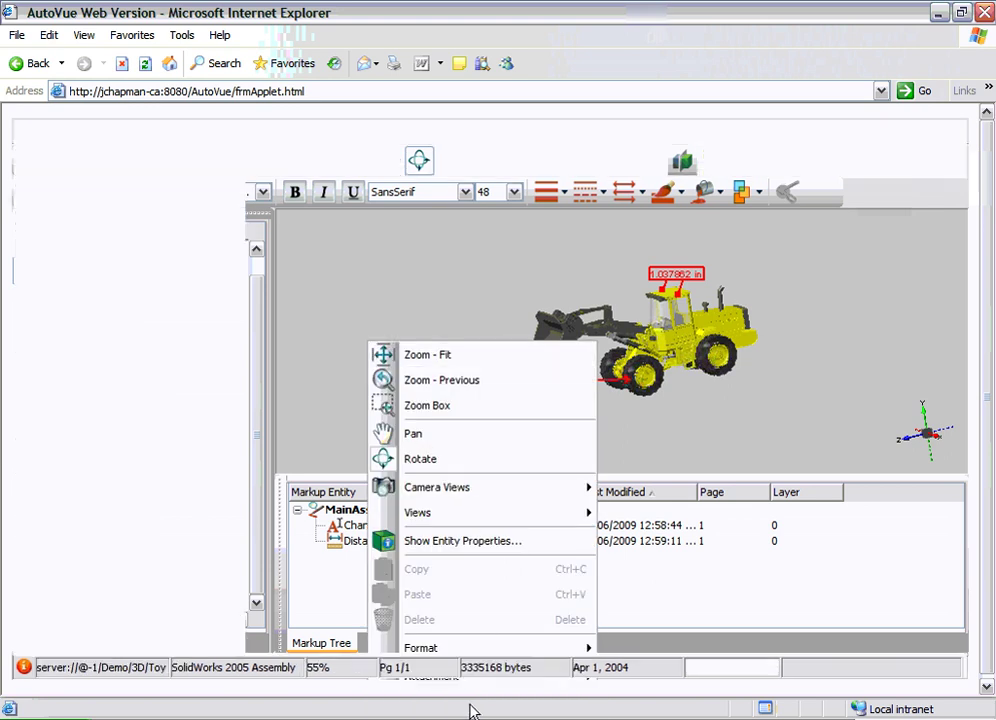
left_click(28, 667)
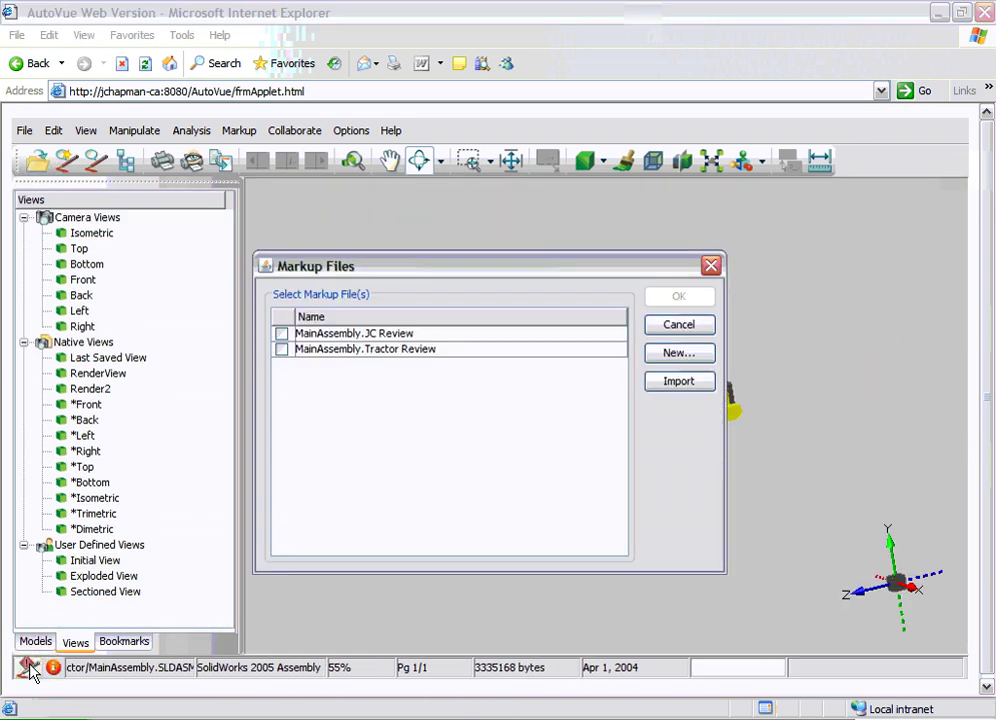
left_click(282, 334)
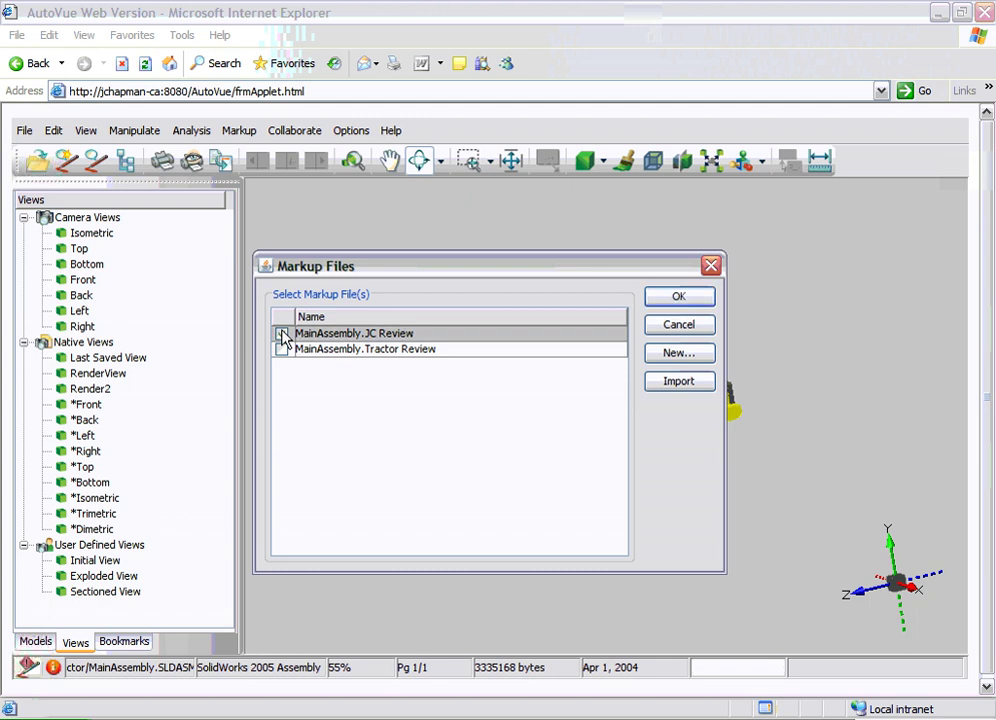
left_click(674, 298)
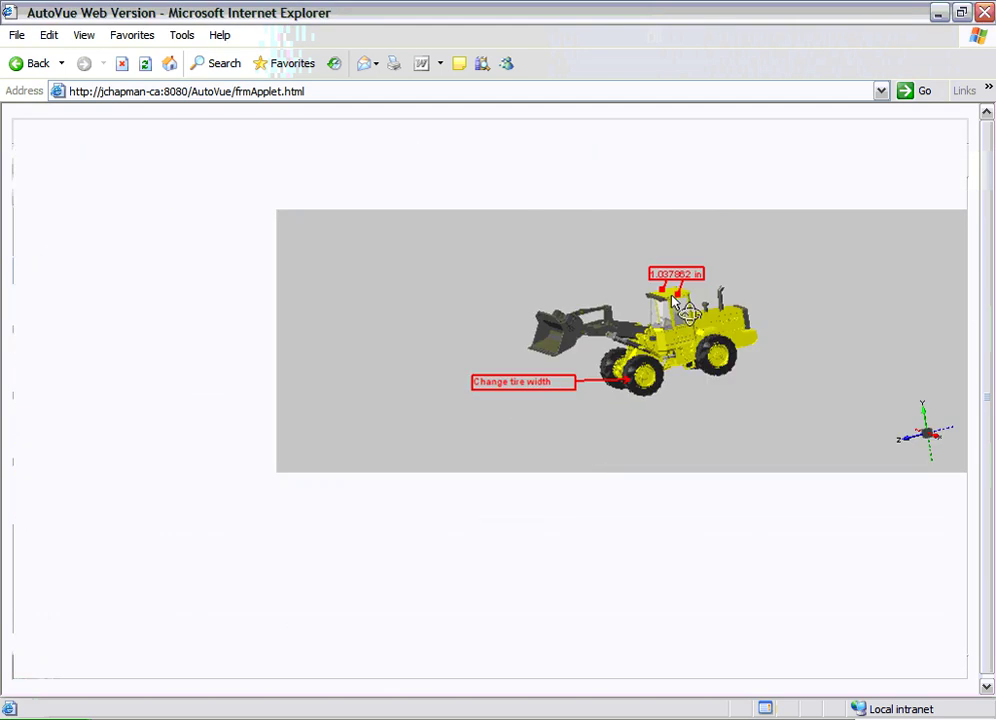
right_click(385, 368)
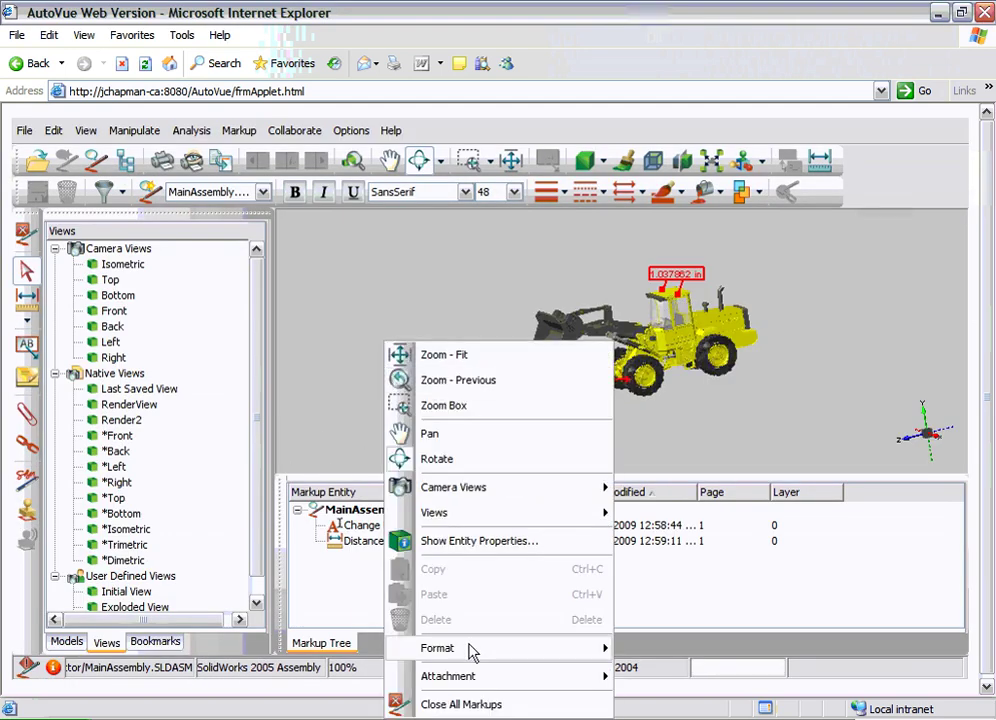
left_click(463, 702)
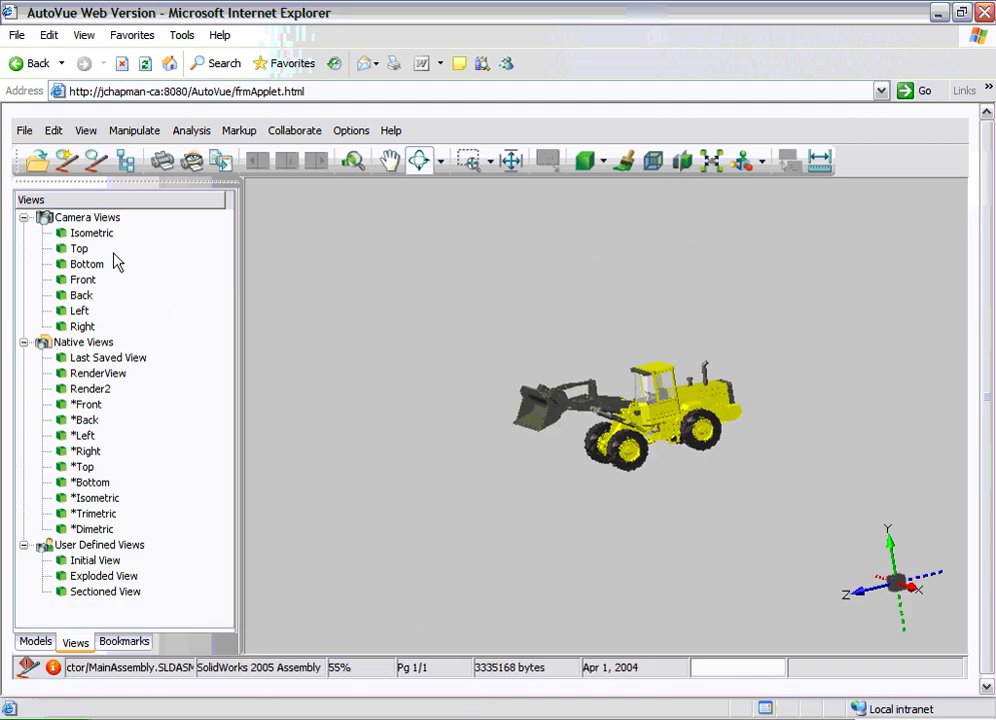
left_click(22, 130)
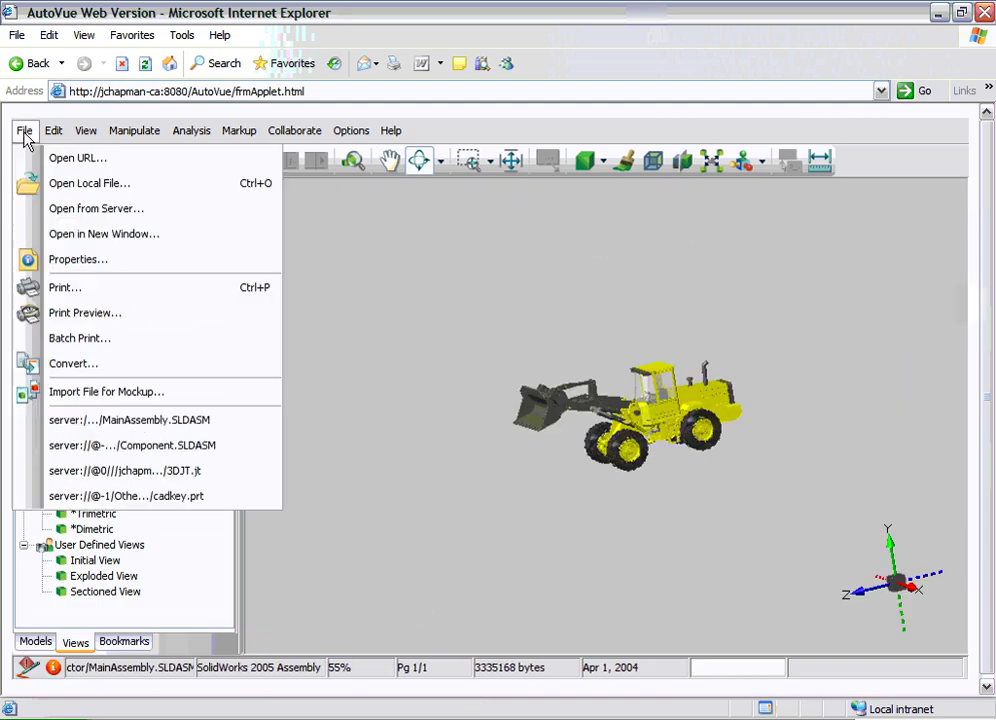
Reopen the recent Component.SLDASM and compare it against Component_V2/Component.SLDASM from the server
left_click(138, 448)
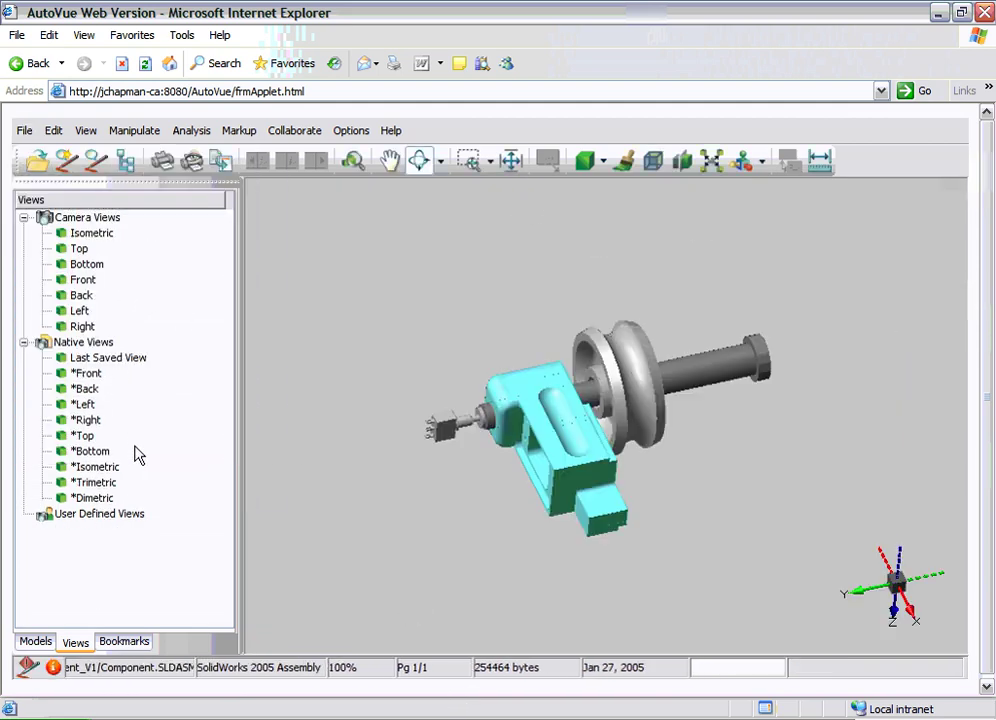
left_click(166, 138)
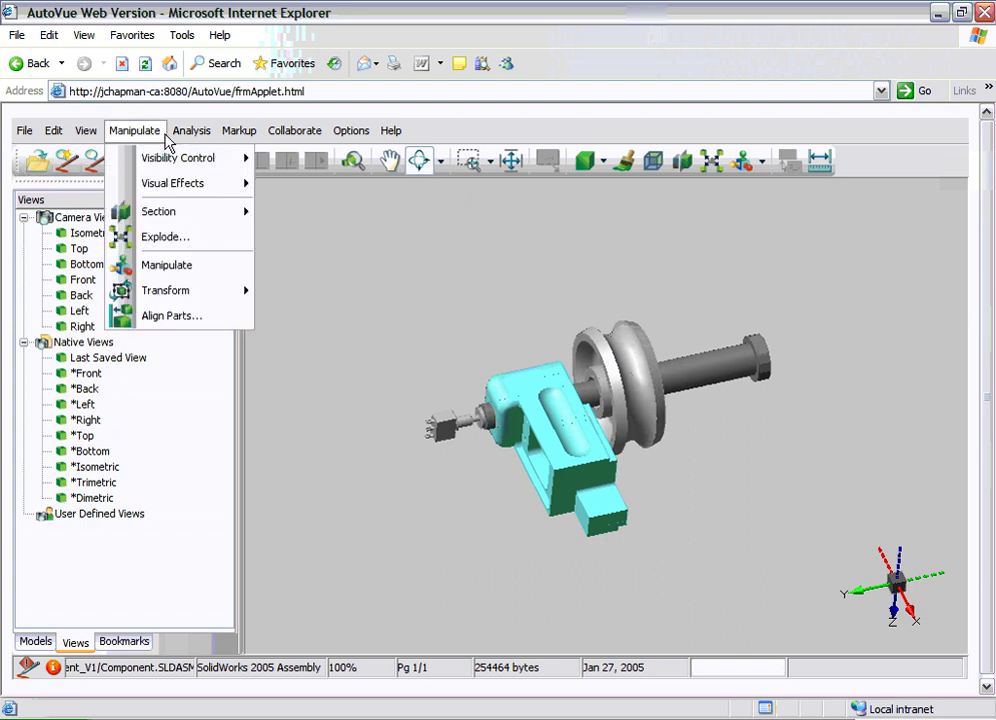
left_click(218, 181)
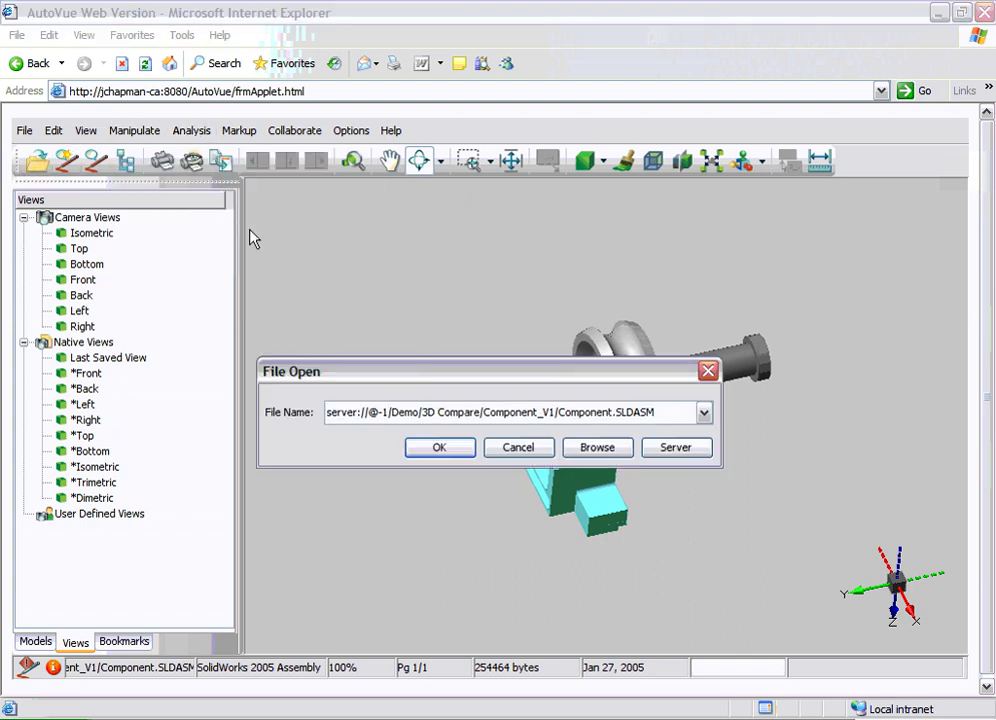
left_click(650, 447)
left_click(350, 339)
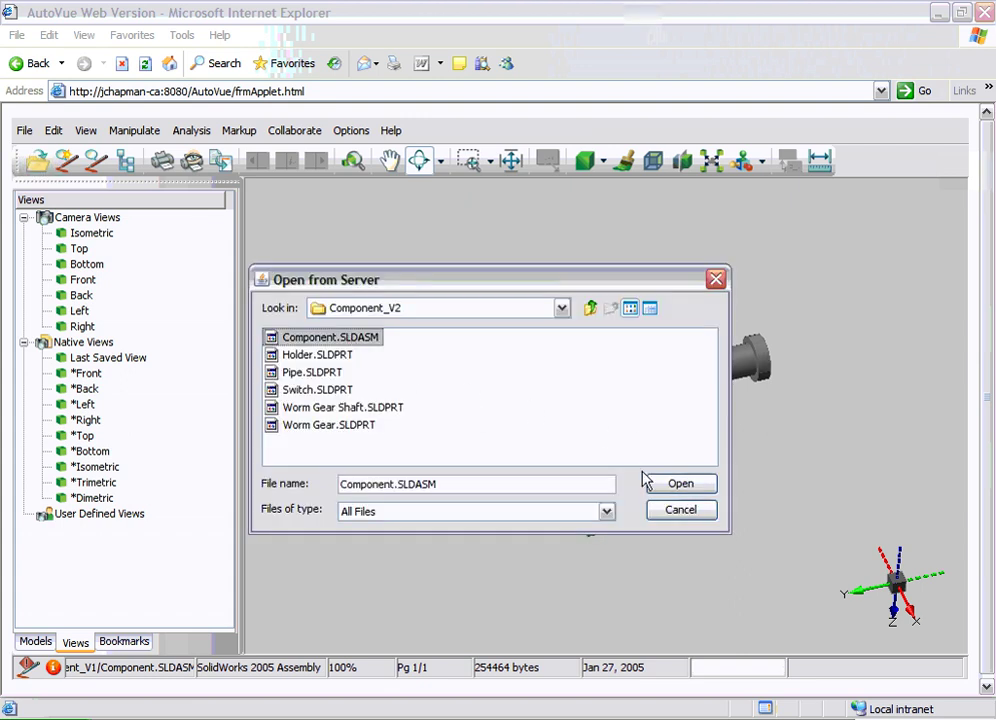
left_click(655, 483)
left_click(453, 455)
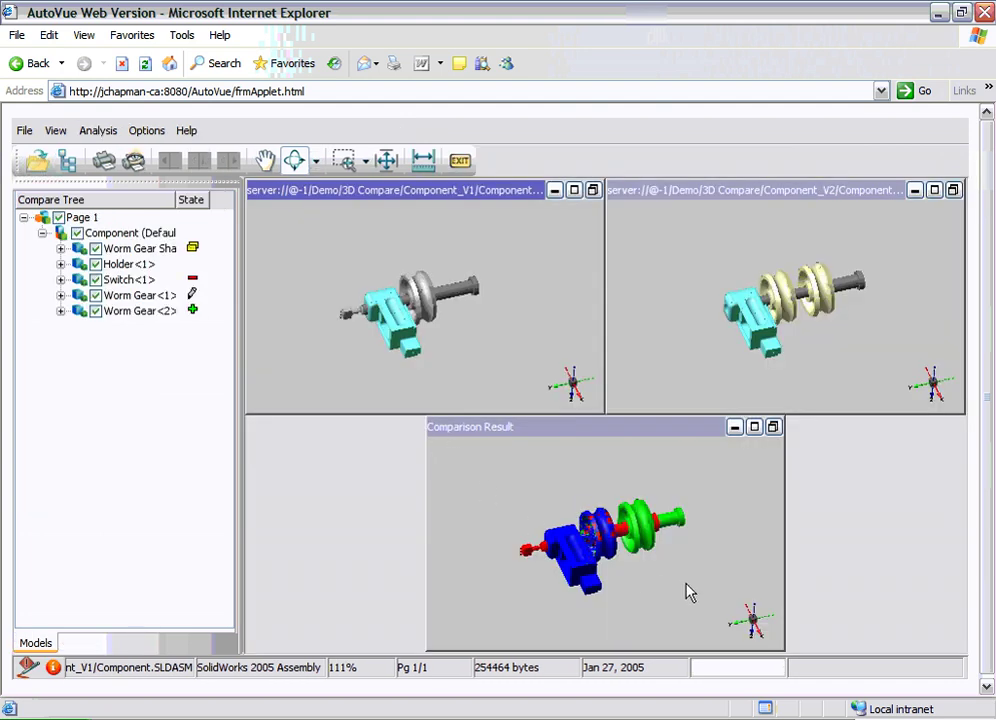
mouse_move(678, 600)
left_mouse_down()
mouse_move(542, 589)
mouse_move(527, 545)
left_mouse_up()
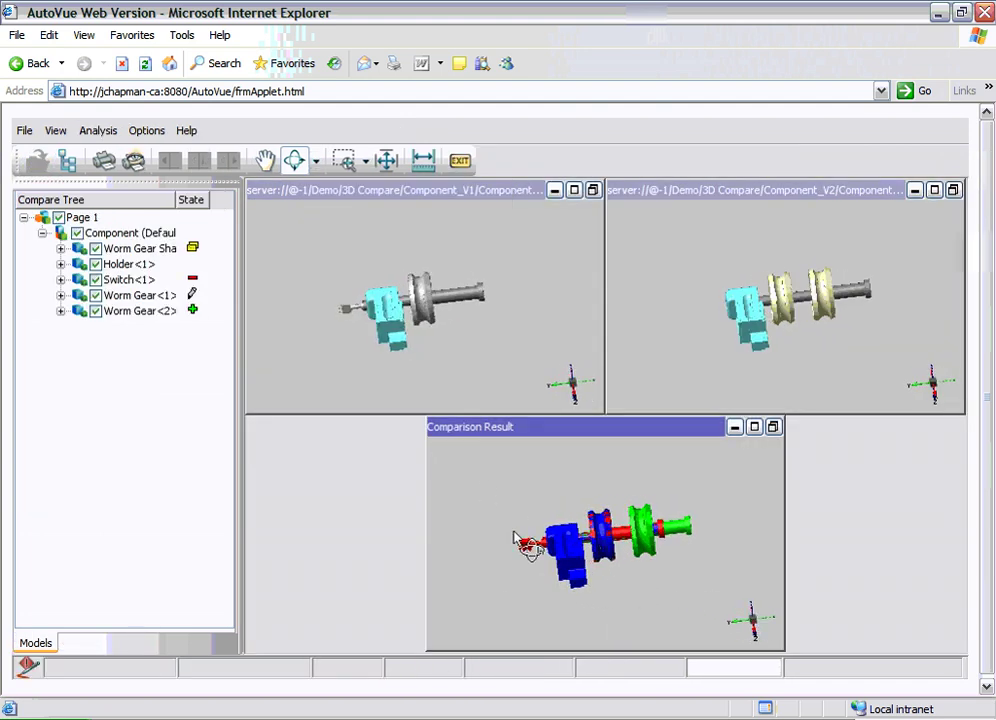
right_click(150, 252)
left_click(191, 500)
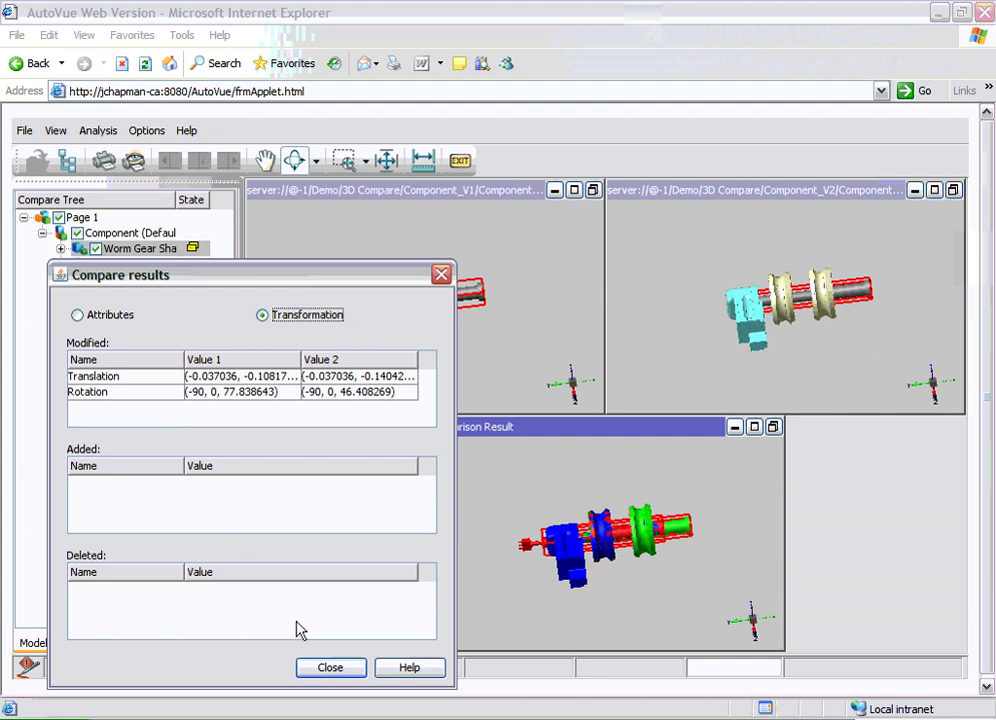
left_click(329, 667)
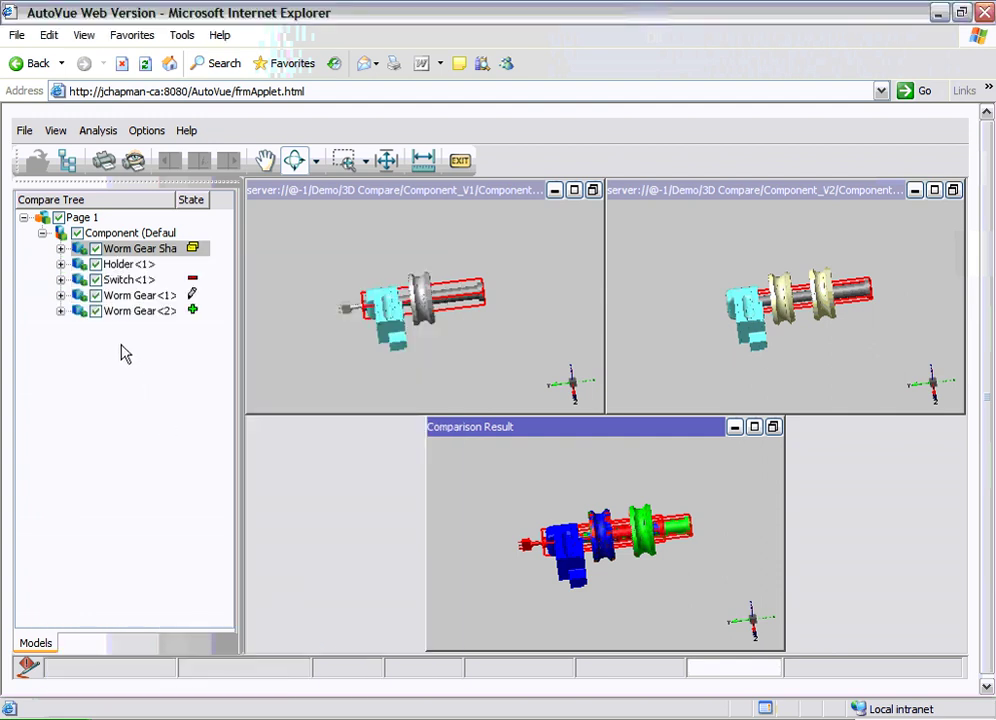
right_click(124, 297)
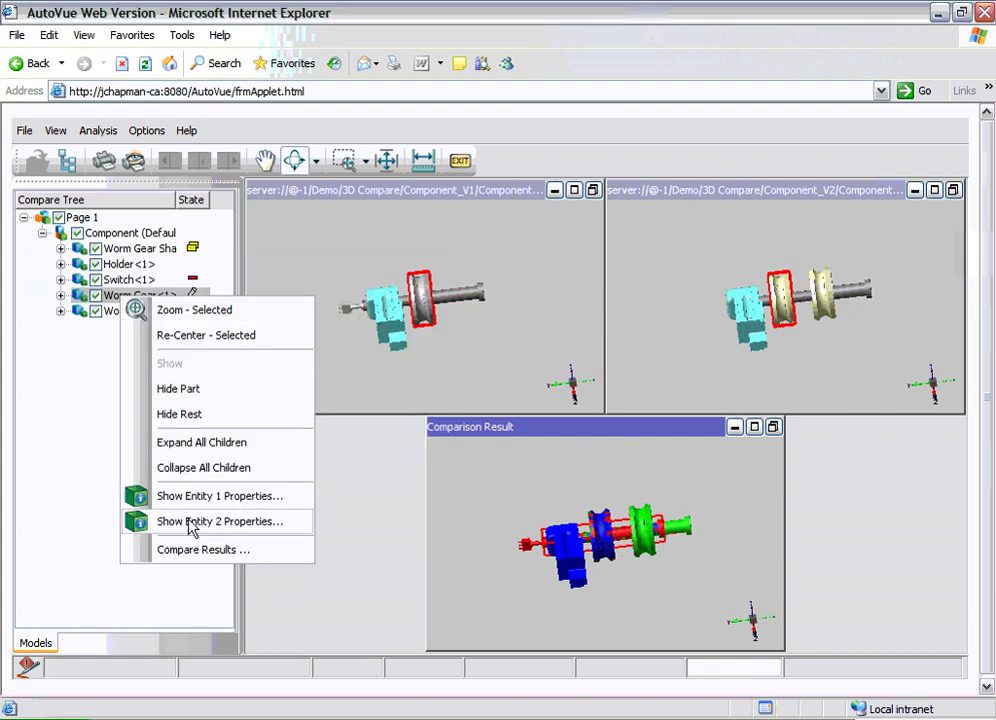
left_click(202, 552)
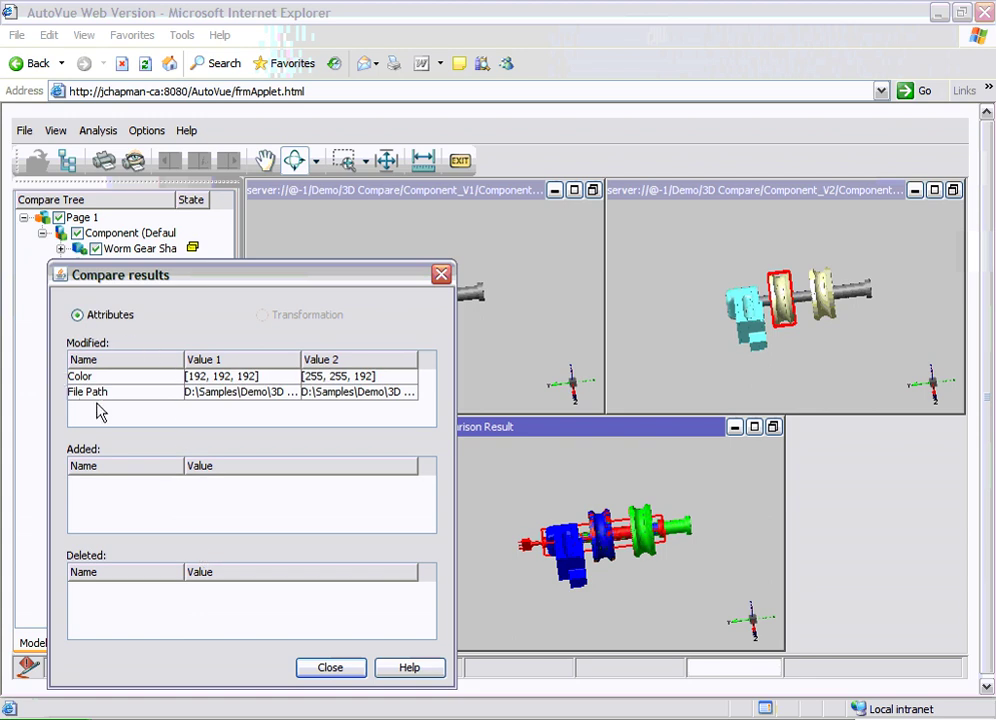
left_click(314, 667)
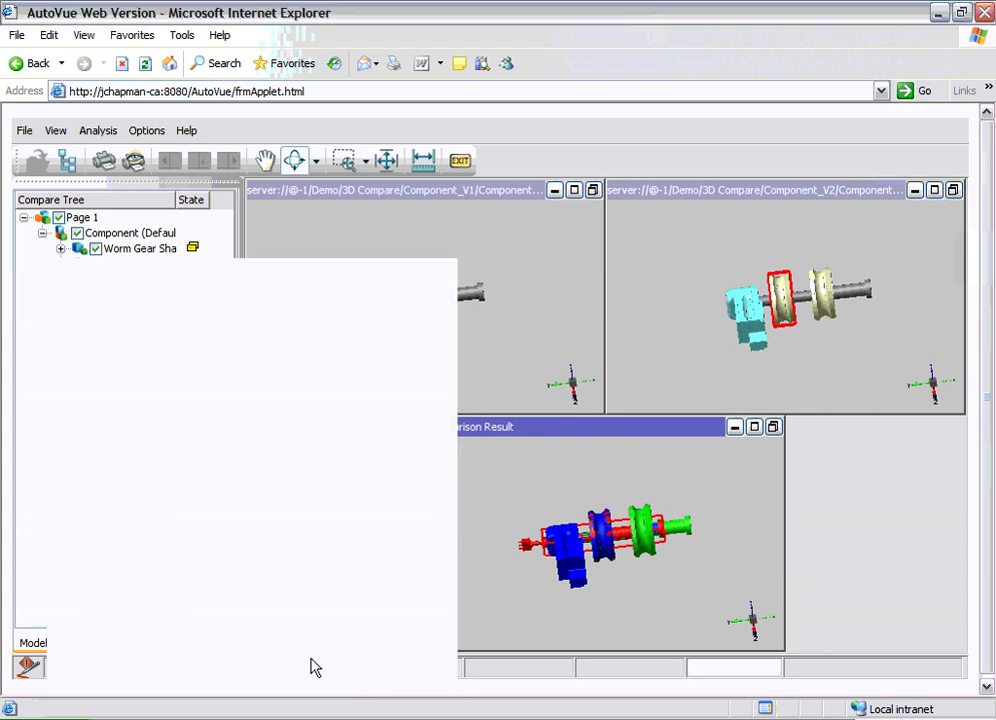